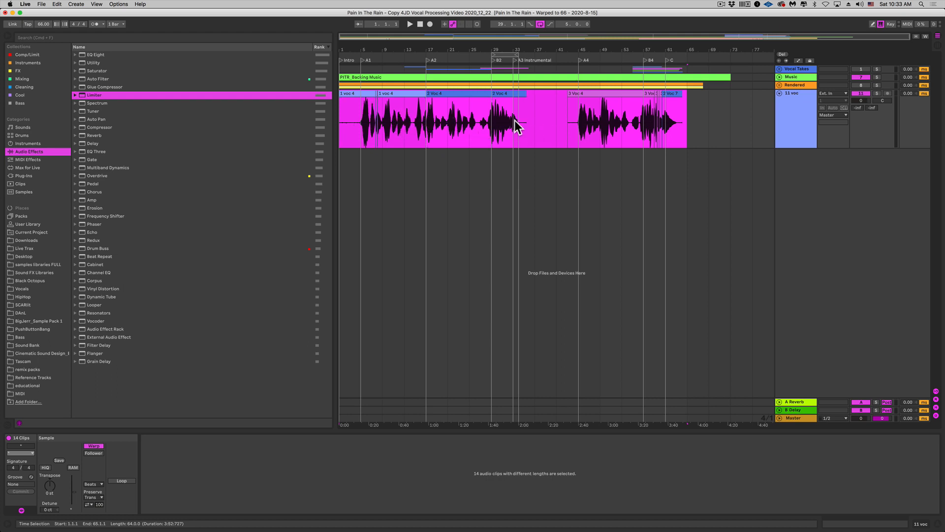
Step: Check the Create Fades on Clip Edges setting in the Record, Warp and Launch preferences
drag(370, 52, 369, 108)
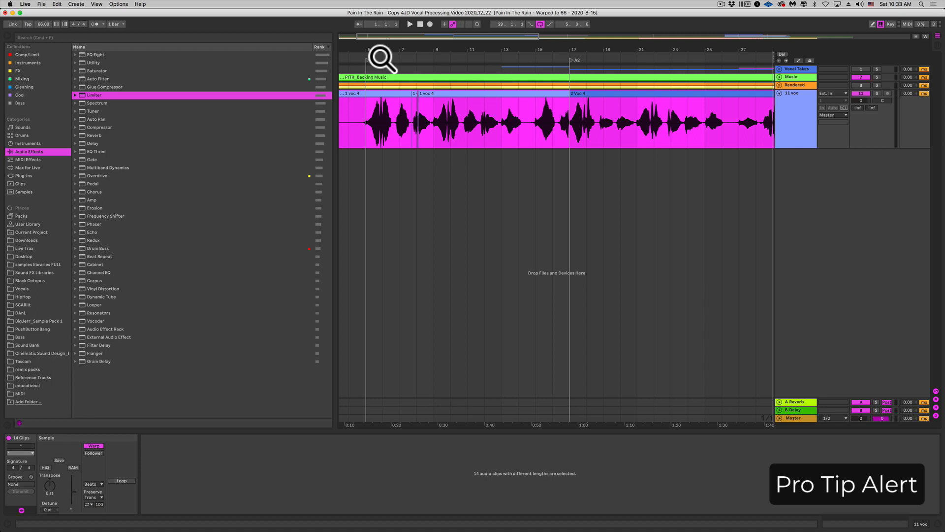
drag(382, 58, 382, 108)
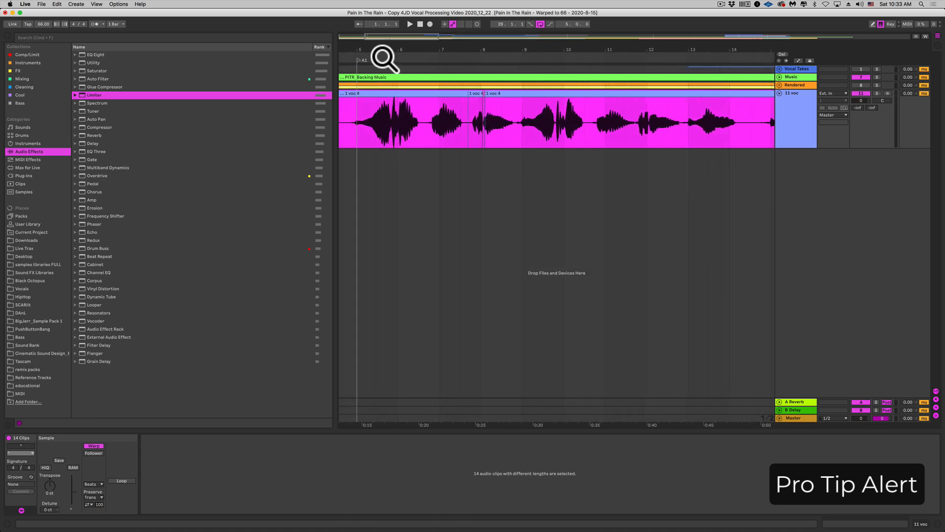
mouse_move(384, 59)
mouse_down()
mouse_move(384, 30)
mouse_move(390, 59)
mouse_up()
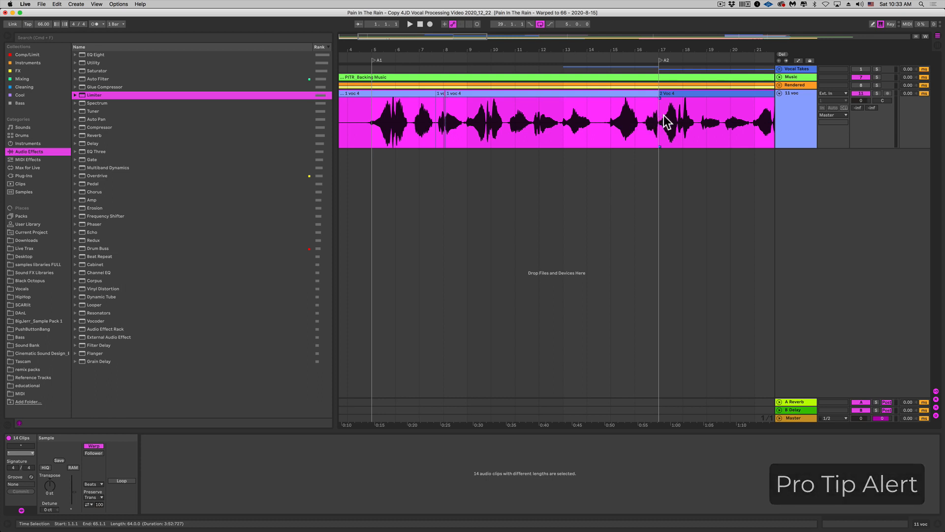
drag(388, 51, 420, 58)
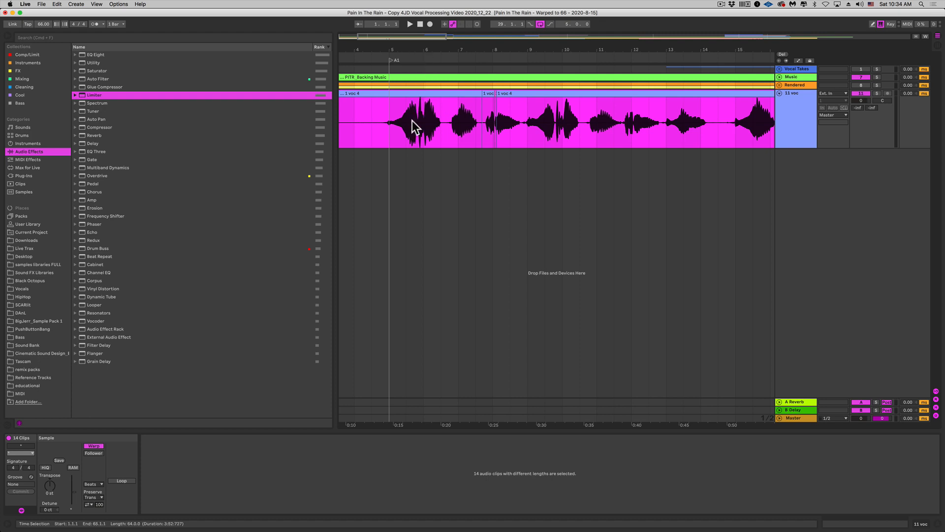
click(447, 125)
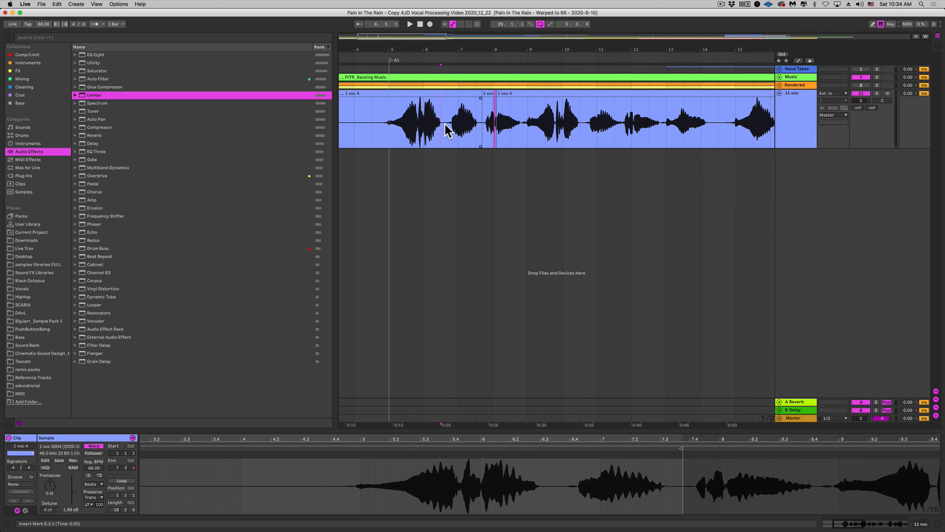
key(super+comma)
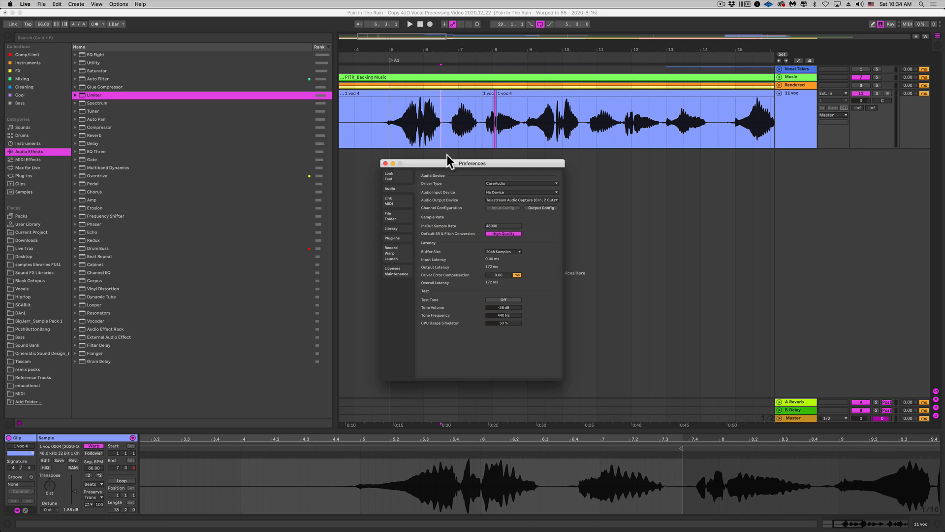
click(405, 253)
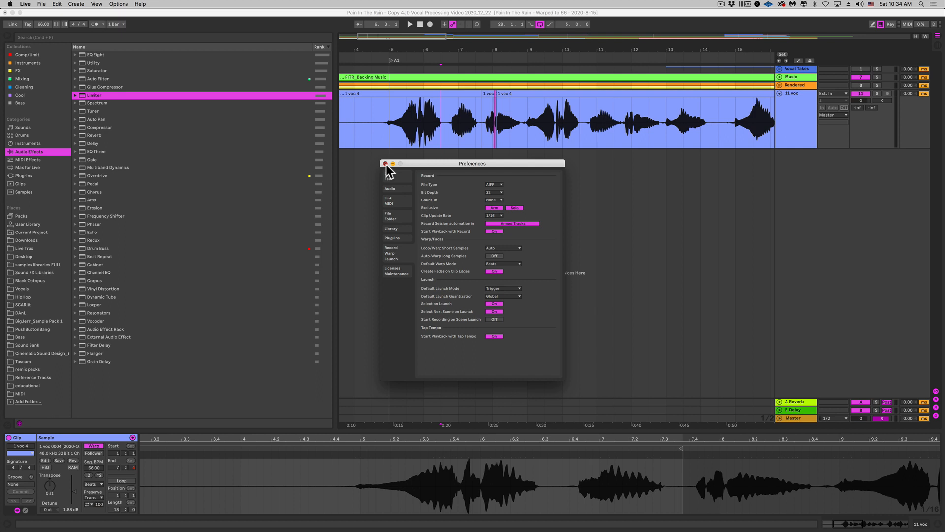
click(291, 47)
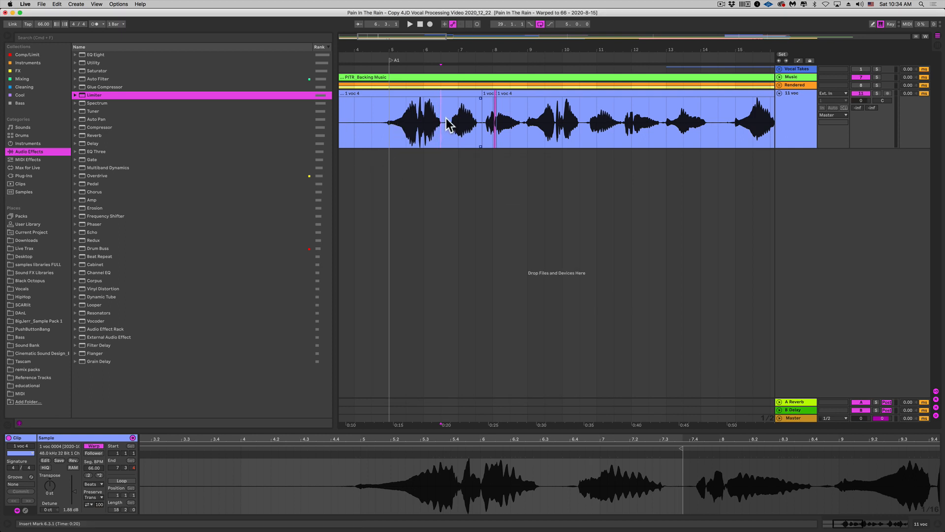
Step: Split the first A1 vocal phrase, from about 4.3 to 6.3, into its own clip and set its gain to -1.42 dB
drag(448, 124, 381, 129)
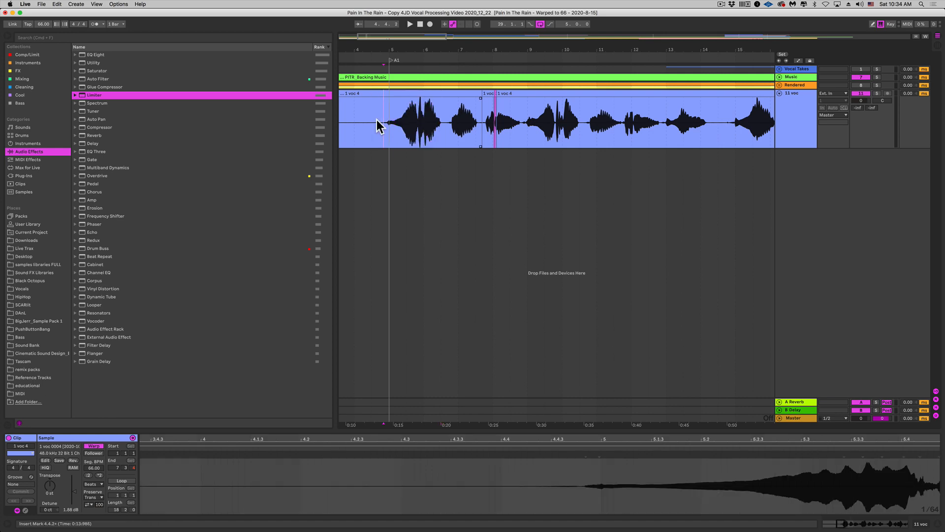
drag(378, 126, 445, 127)
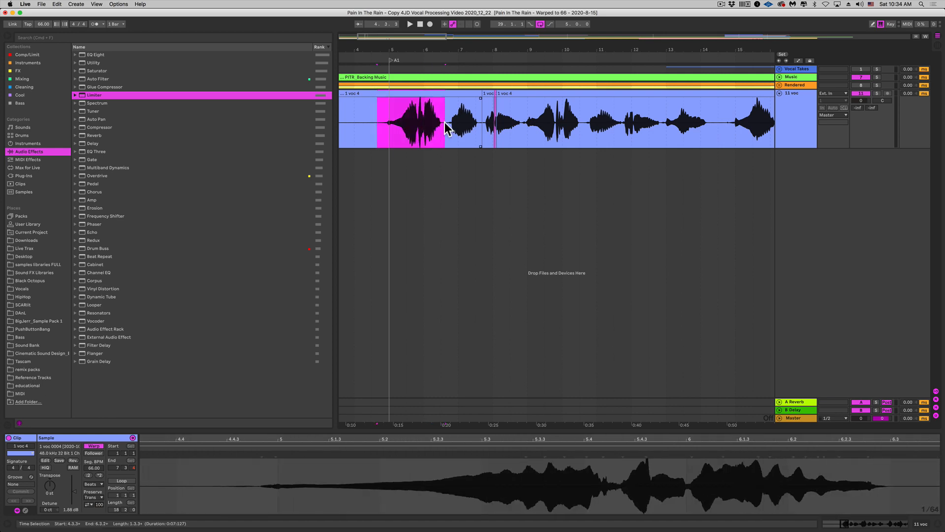
key(super+e)
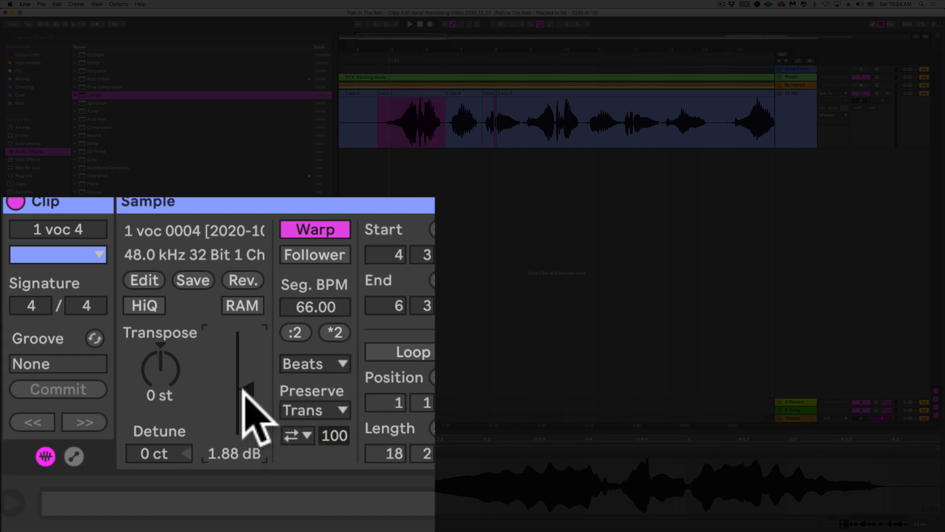
drag(242, 388, 242, 415)
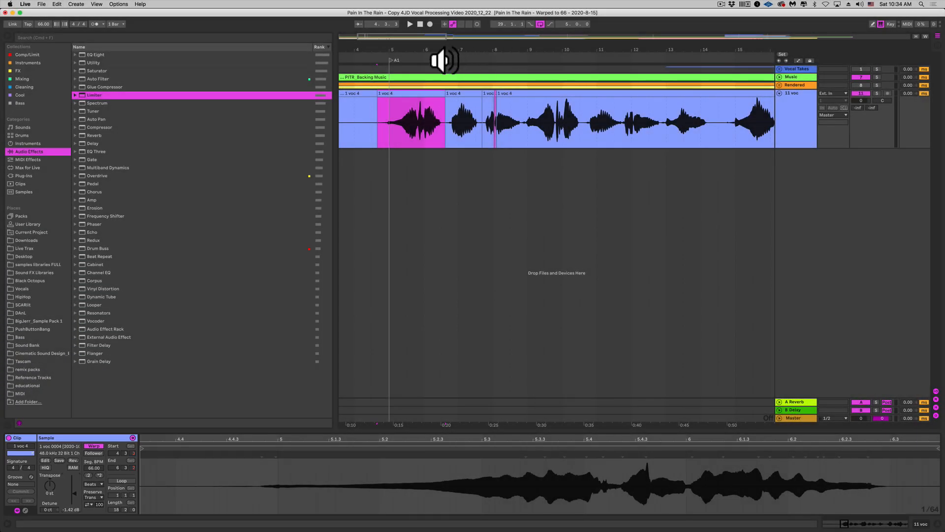
Step: Trim the clip edges between the first two A1 phrases to leave a silent gap ending at about 6.4
drag(442, 51, 442, 127)
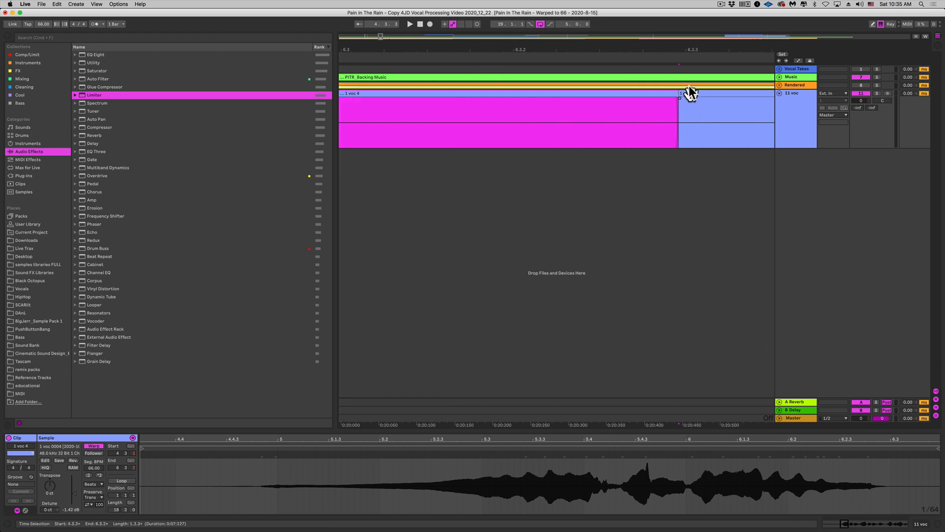
drag(690, 53, 498, 52)
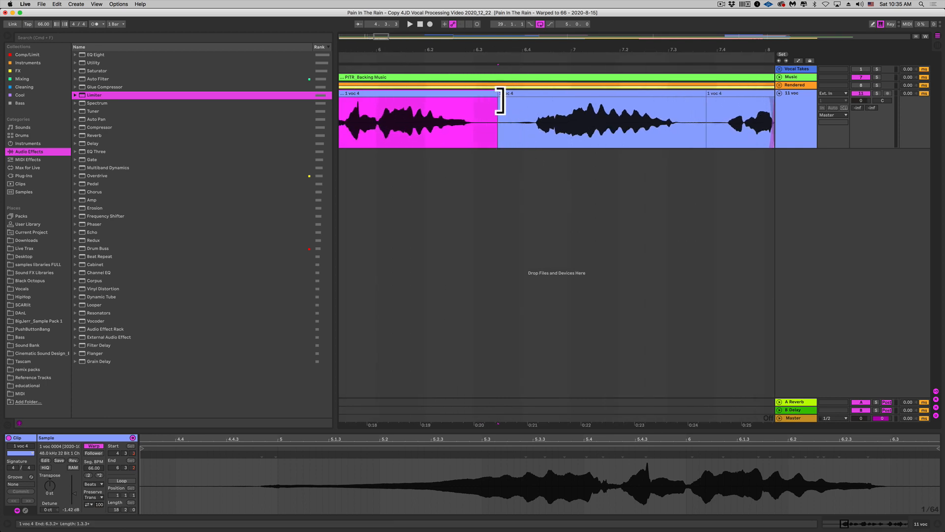
drag(500, 102, 536, 101)
click(534, 100)
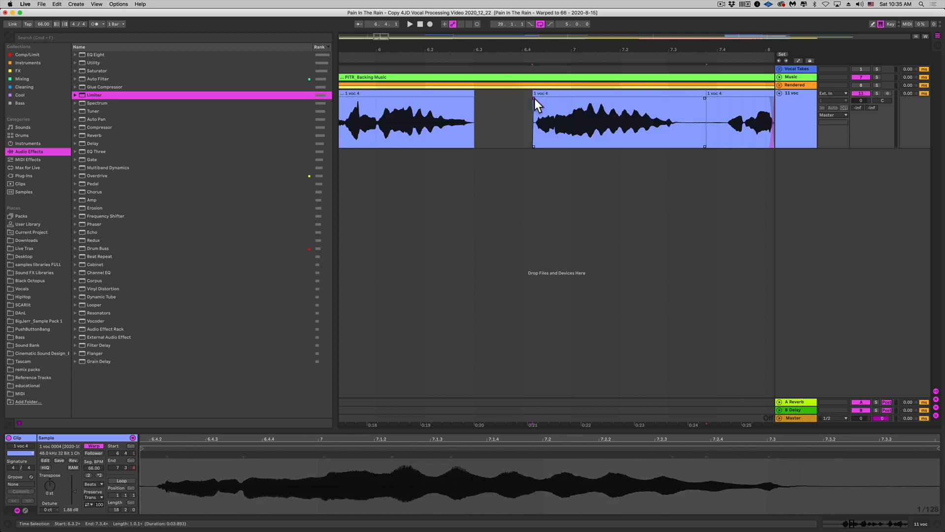
Step: Solo the 11 voc track and trim the clip edge at the start of section B2 to leave a small gap
drag(533, 52, 528, 36)
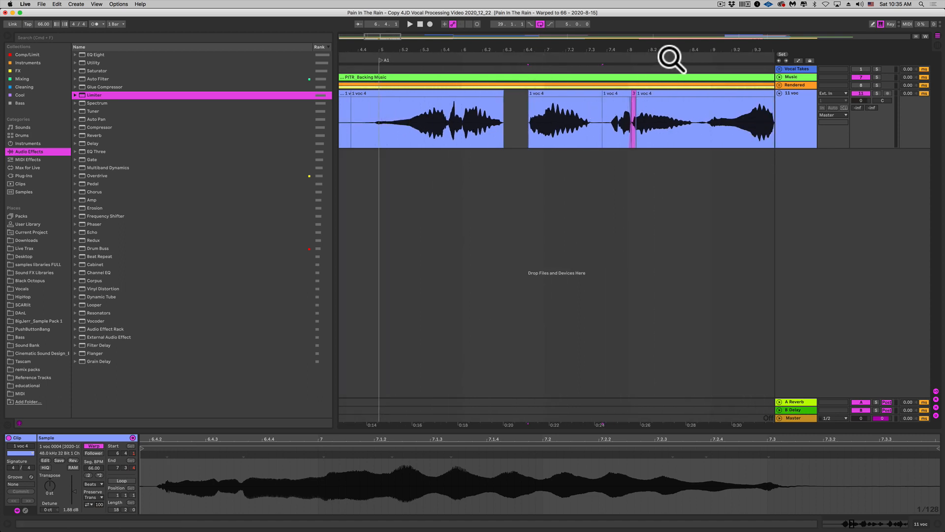
drag(671, 56, 290, 65)
drag(384, 65, 381, 48)
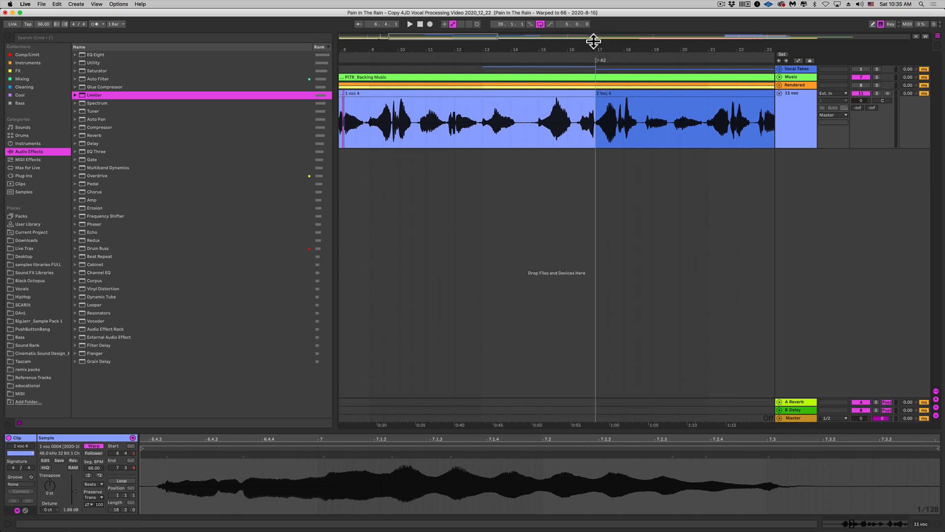
drag(606, 57, 605, 47)
mouse_move(447, 48)
mouse_down()
mouse_move(339, 49)
mouse_move(408, 88)
mouse_move(524, 89)
mouse_move(527, 104)
mouse_move(532, 99)
mouse_up()
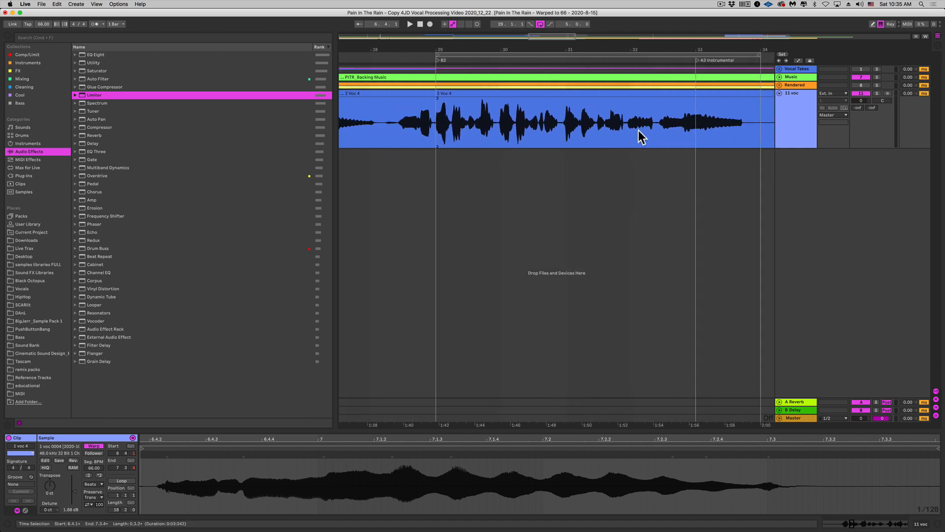
mouse_move(455, 53)
mouse_down()
mouse_move(456, 62)
mouse_move(458, 54)
mouse_up()
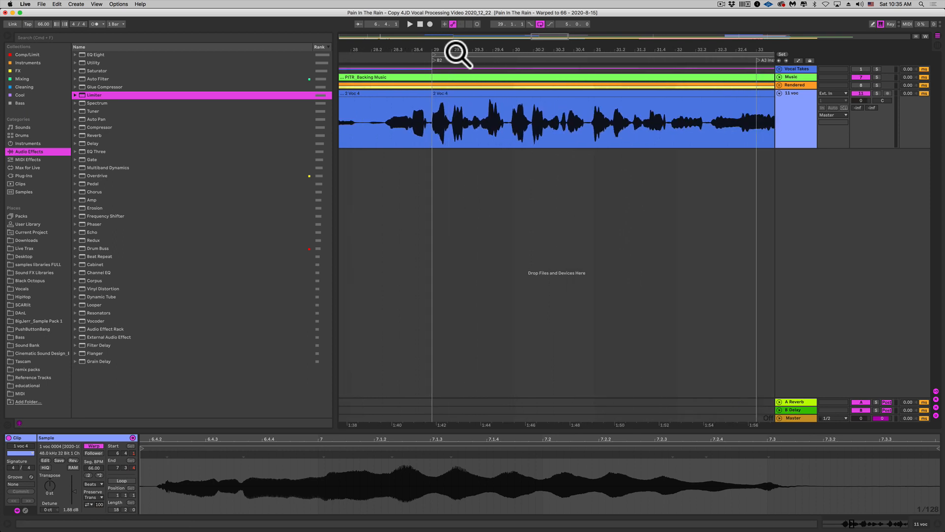
drag(457, 53, 458, 86)
drag(508, 53, 481, 60)
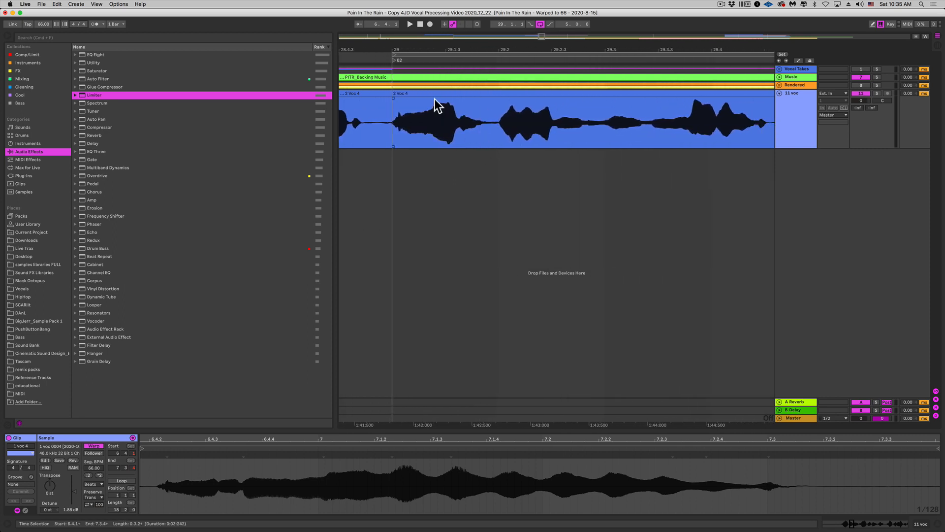
click(876, 94)
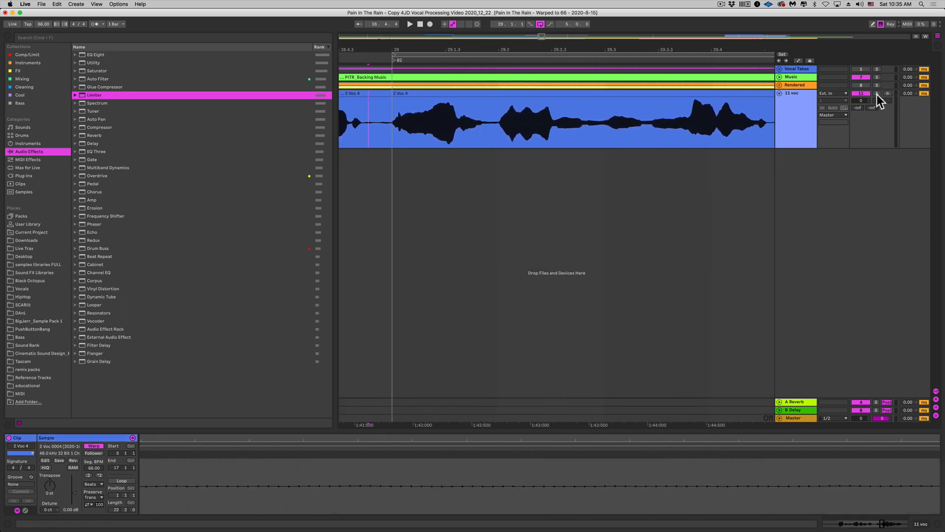
drag(393, 101, 379, 98)
click(401, 102)
Step: Delete the stretch between the first two B2 vocal phrases, just before bar 30
drag(561, 53, 475, 50)
drag(594, 128, 615, 127)
key(plus)
shift+click(579, 107)
key(Delete)
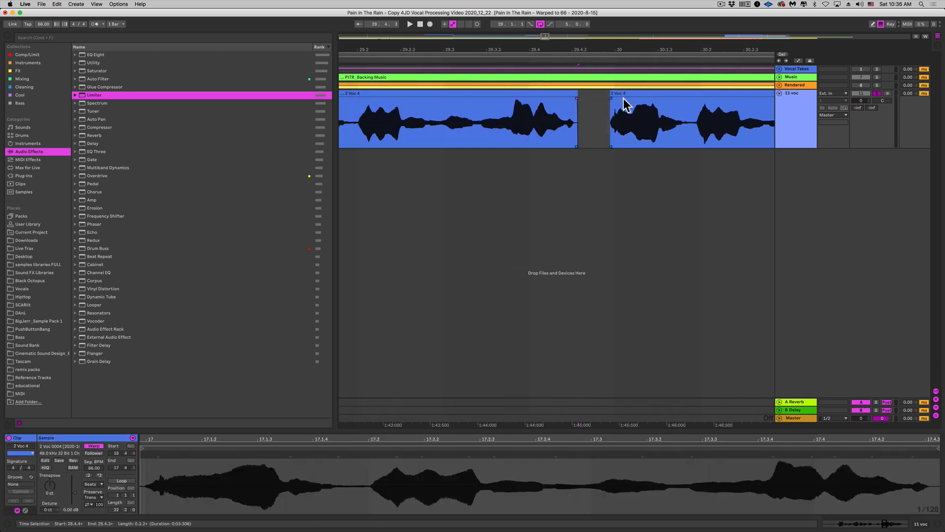
Step: Split the short phrase between about 30.3 and 30.4.3 into its own clip and trim the clip edges around it
drag(711, 51, 447, 55)
drag(547, 126, 662, 138)
key(super+e)
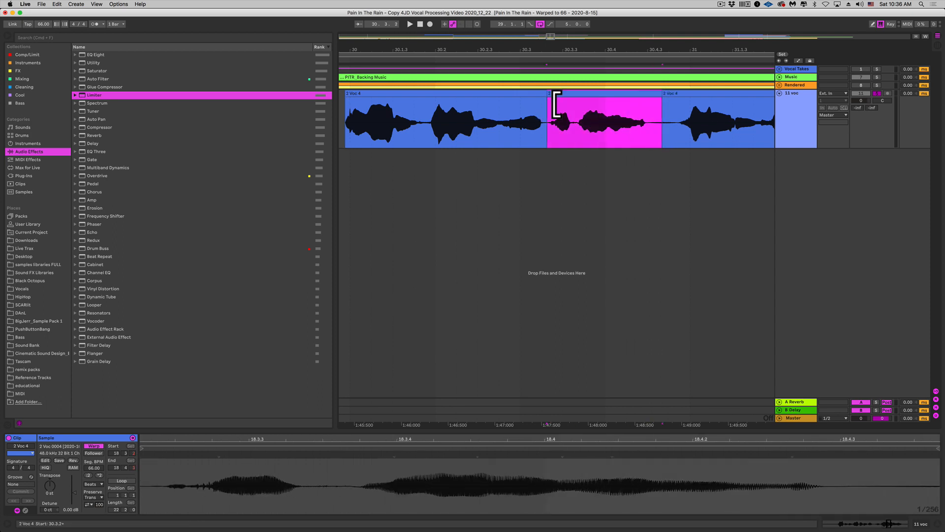
drag(547, 94, 542, 95)
drag(661, 99, 648, 99)
drag(664, 100, 676, 99)
Step: Delete the quiet stretch from about 31.4.3 to 31.4.4 on 11 voc and tighten the clip edges on both sides
drag(642, 51, 345, 64)
drag(576, 126, 625, 126)
key(Delete)
drag(575, 97, 571, 97)
drag(625, 96, 628, 96)
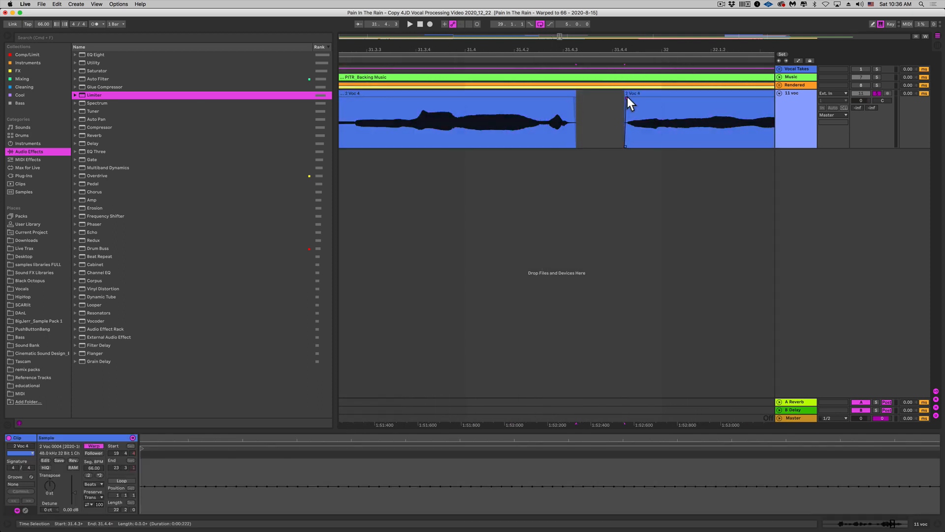
Step: Delete the quiet stretch before the final vocal phrase of B2, after bar 32
drag(631, 51, 597, 48)
drag(646, 124, 658, 124)
key(Delete)
Step: Place the insert marker at about 30.3.1 and review the gaps between the B2 phrases on the 11 voc track
drag(652, 52, 677, 49)
click(584, 123)
drag(557, 51, 529, 55)
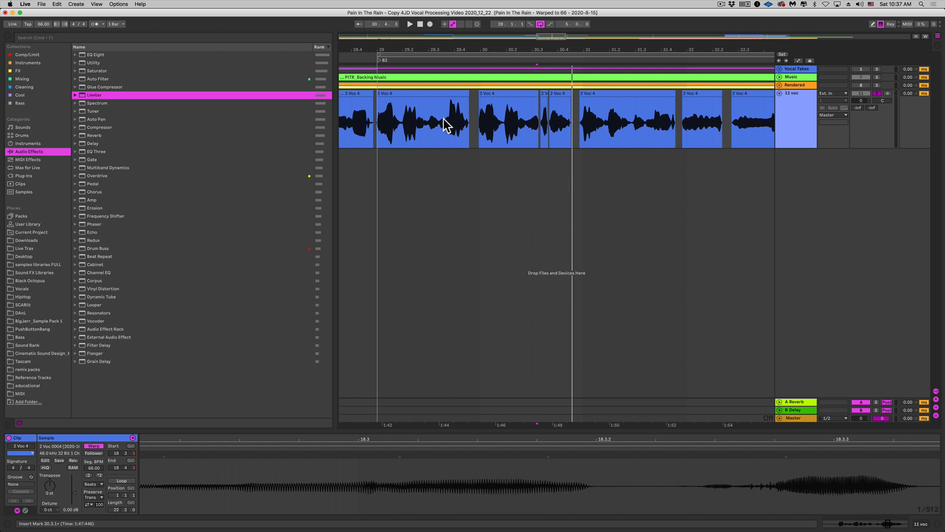
mouse_move(603, 59)
mouse_down()
mouse_move(594, 49)
mouse_move(604, 54)
mouse_up()
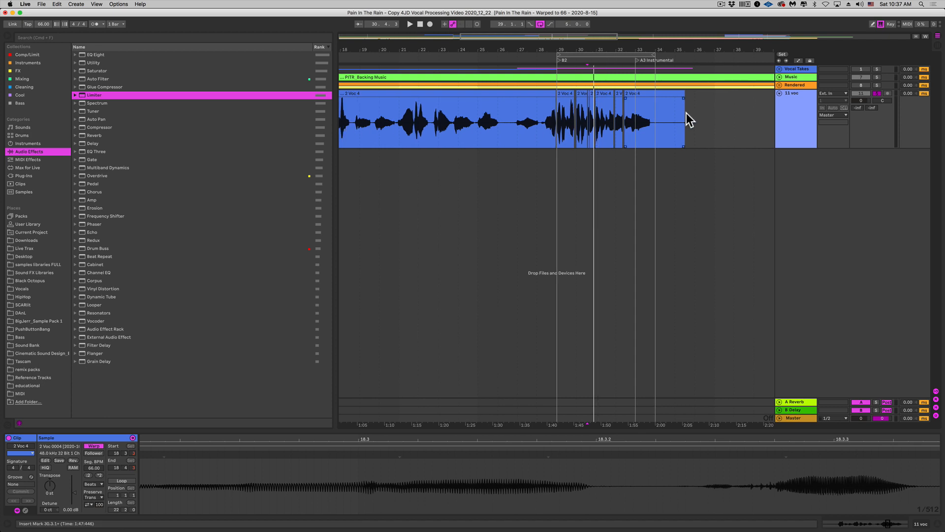
scroll(536, 110, left, 6)
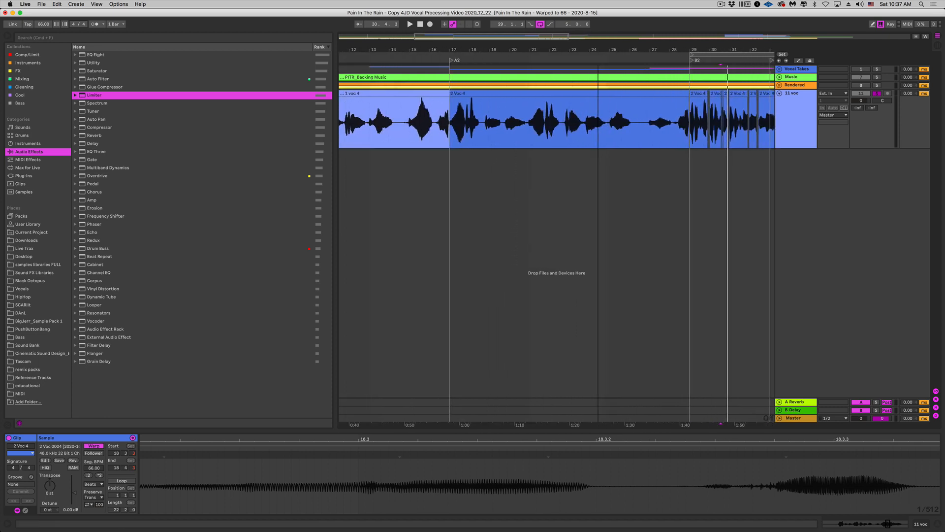
drag(598, 51, 368, 55)
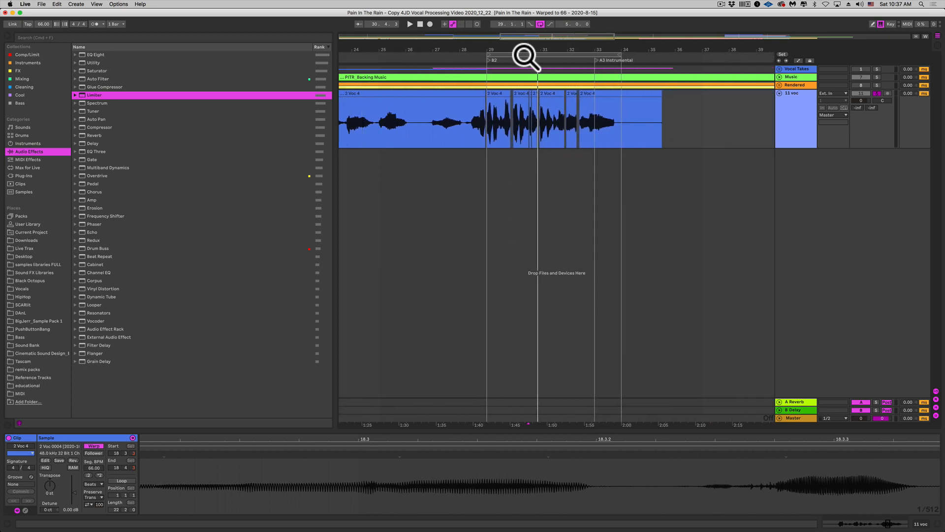
drag(524, 55, 526, 101)
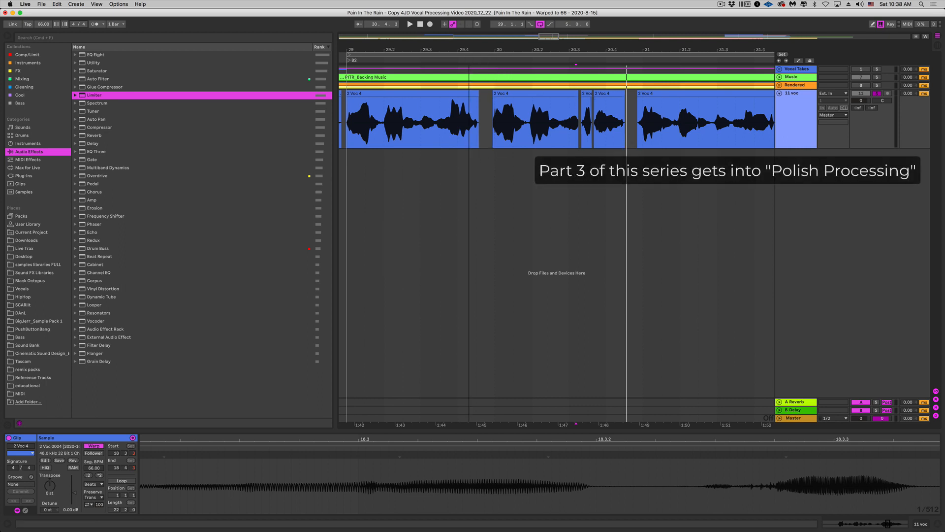
Step: Split the quiet breath between about 10.3.3 and 10.4.1 on the 11 voc track into its own clip
drag(481, 57, 480, 35)
scroll(696, 63, left, 5)
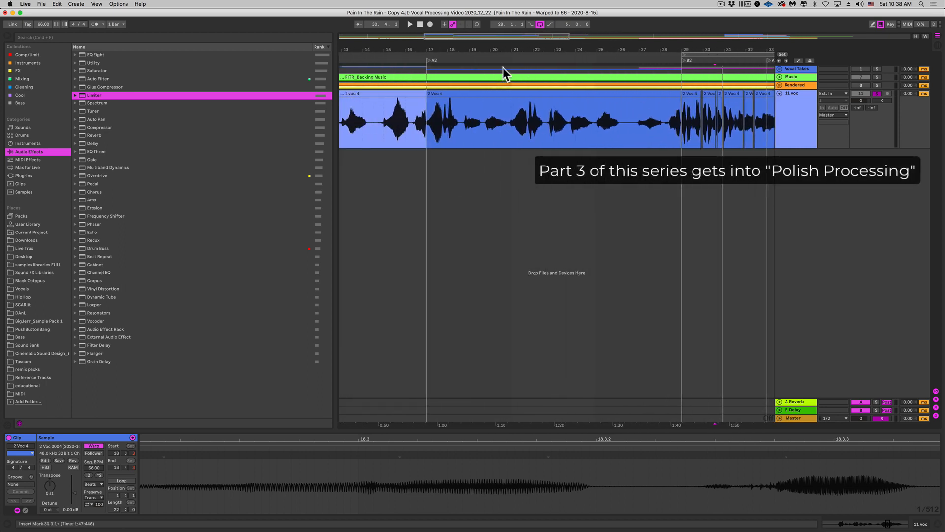
drag(424, 55, 424, 86)
drag(593, 55, 622, 56)
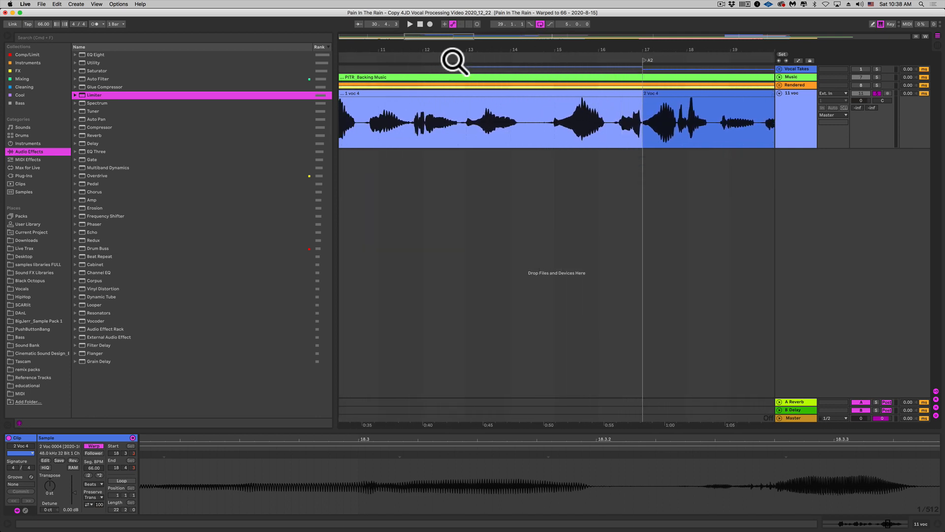
drag(447, 56, 587, 90)
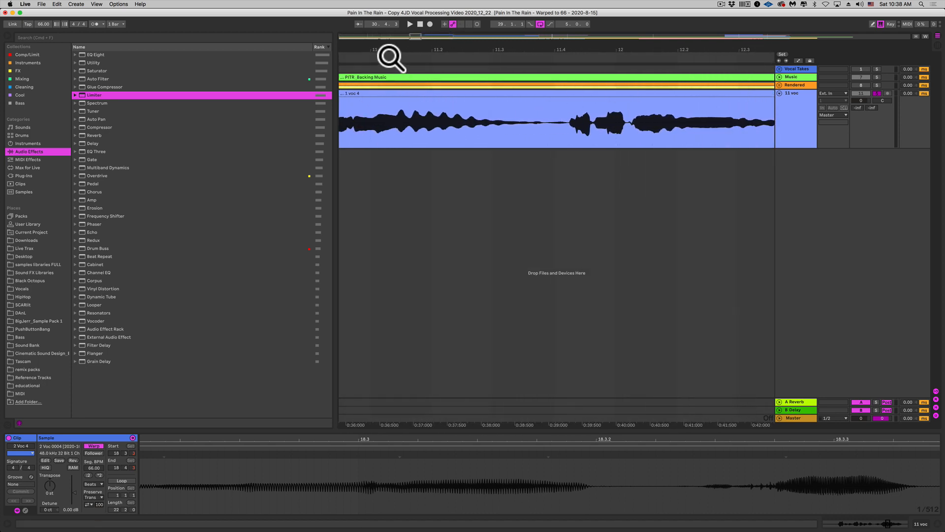
drag(392, 59, 672, 59)
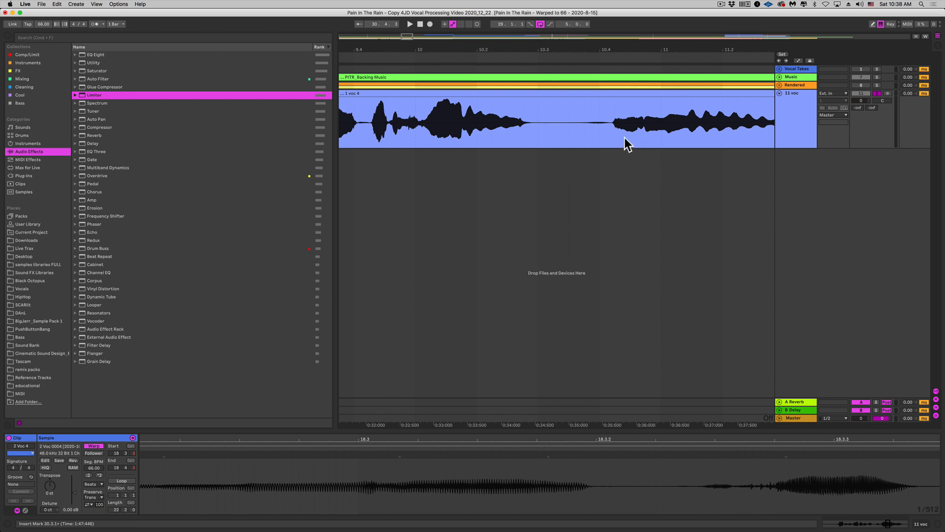
drag(611, 126, 563, 130)
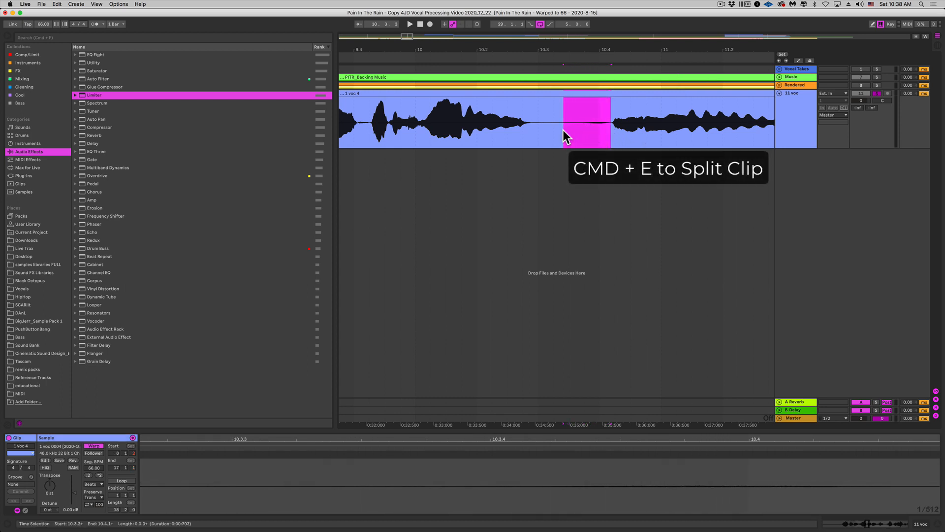
key(cmd+e)
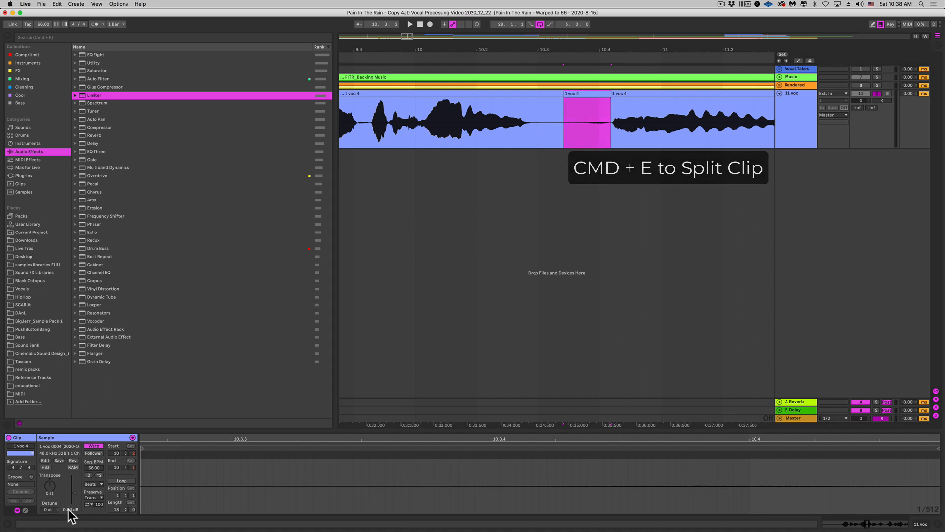
Step: Set the gain of the breath clip between about 10.3.3 and 10.4.1 on 11 voc to -10.0 dB
drag(68, 508, 68, 512)
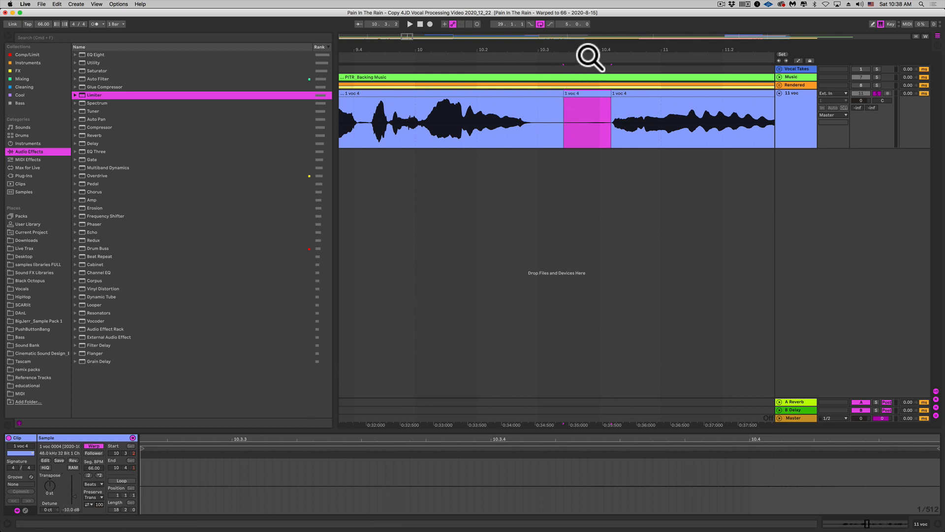
drag(588, 55, 509, 57)
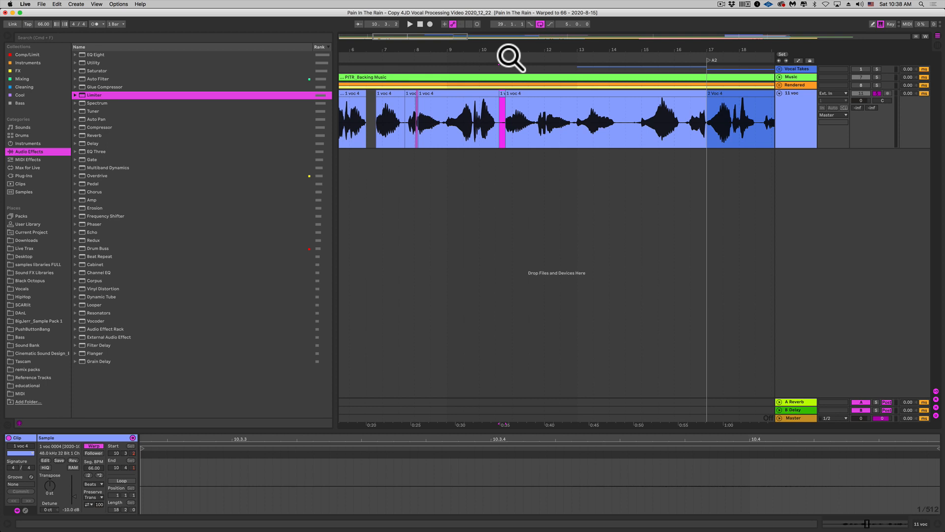
drag(510, 56, 450, 11)
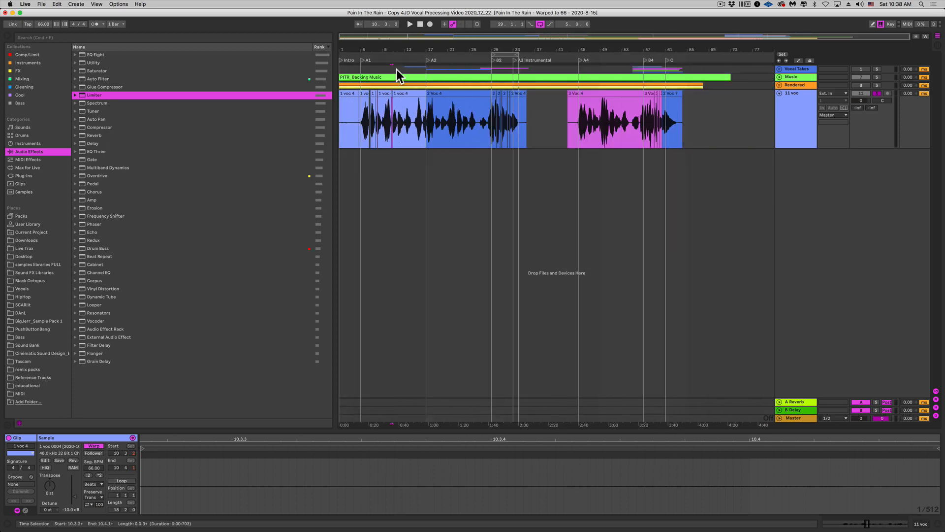
Step: Place the insert marker at about 28.4.4 and transfer the B2 vocal phrases into Melodyne by playing them through
drag(502, 51, 505, 119)
drag(510, 52, 534, 55)
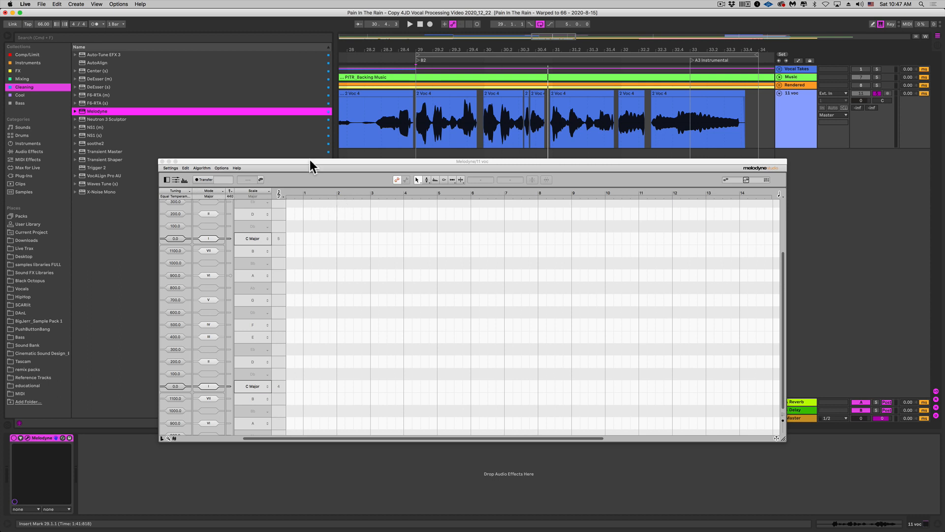
mouse_move(446, 55)
mouse_down()
mouse_move(446, 77)
mouse_move(435, 55)
mouse_up()
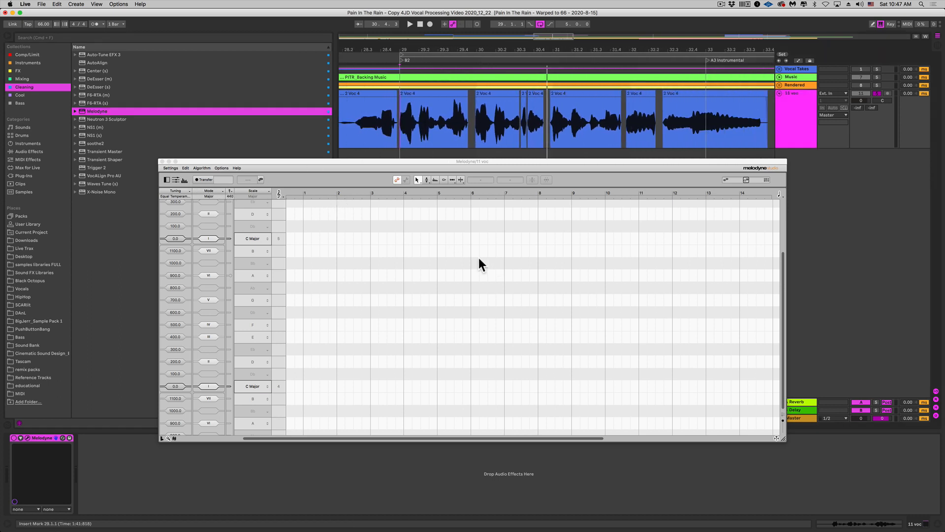
click(399, 117)
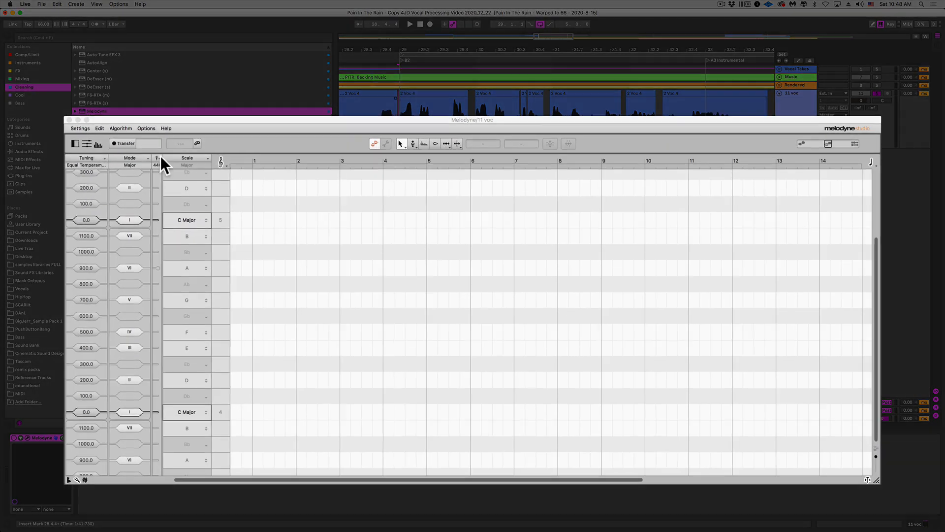
click(132, 142)
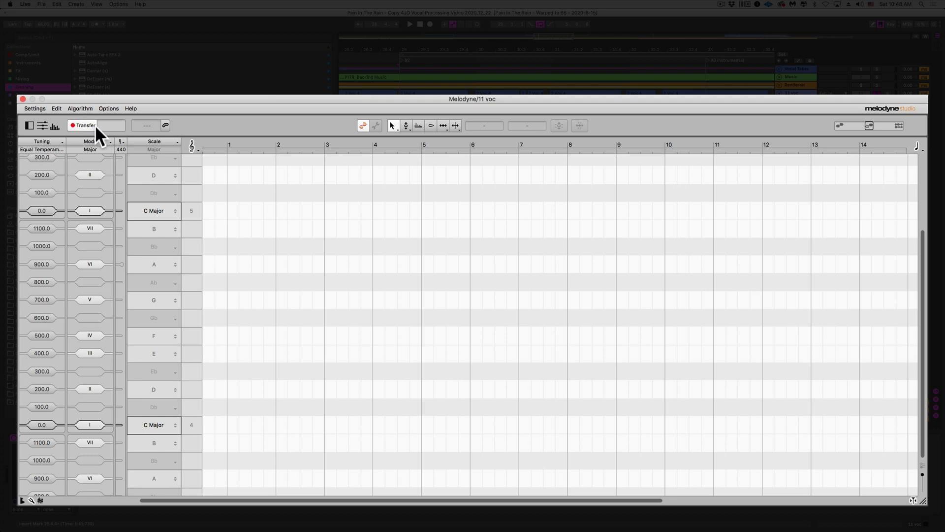
key(space)
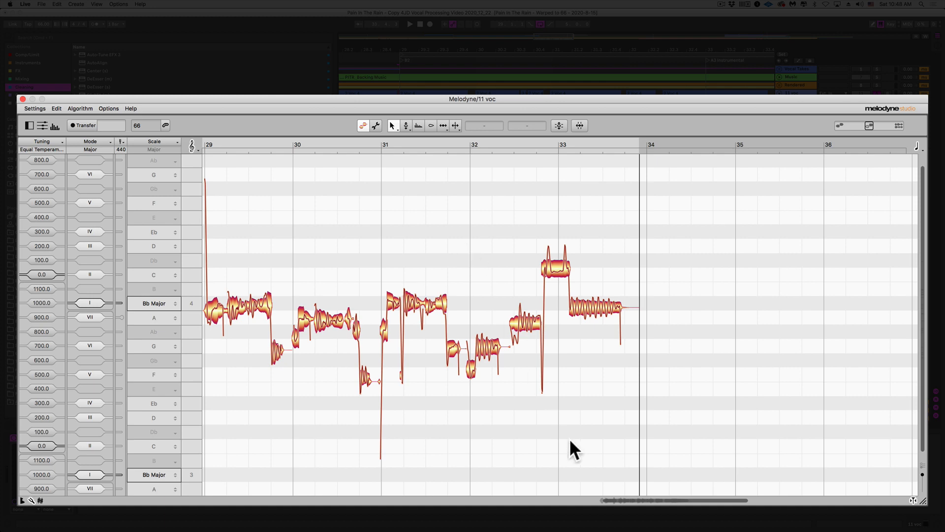
Step: Select all the transferred B2 notes in Melodyne and snap their pitches to the scale with the Pitch tool
drag(621, 500, 689, 511)
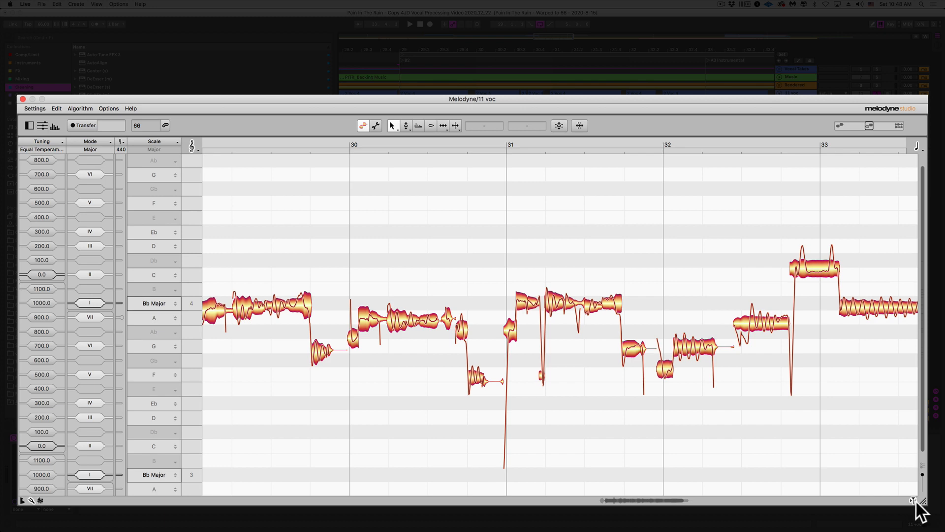
drag(926, 503, 944, 526)
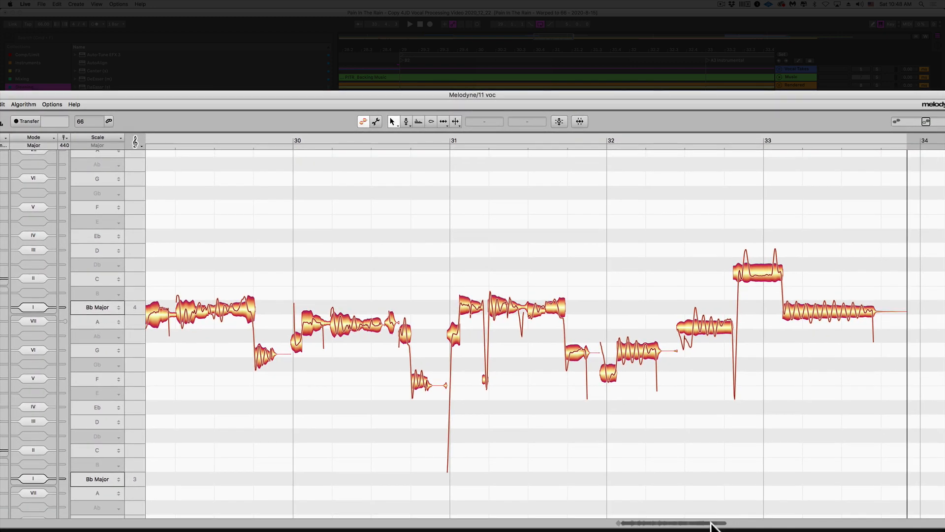
drag(714, 523, 739, 527)
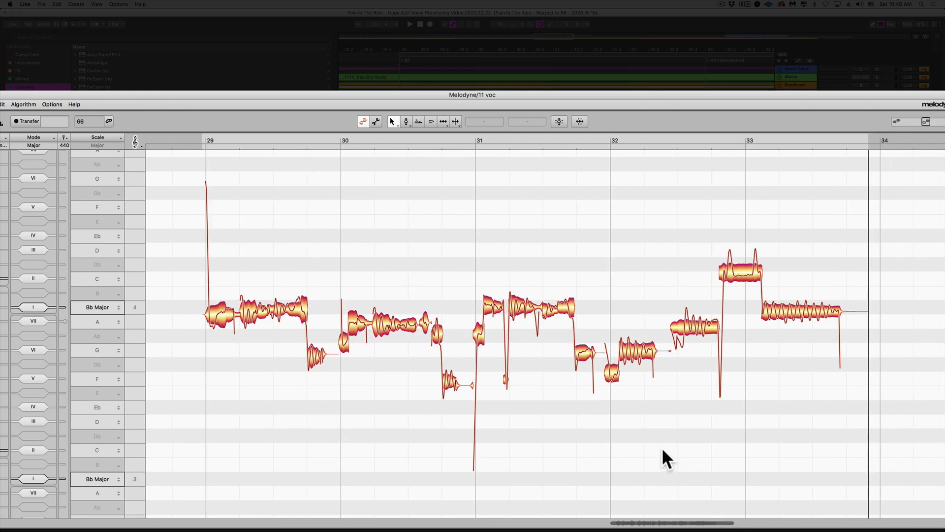
key(super+a)
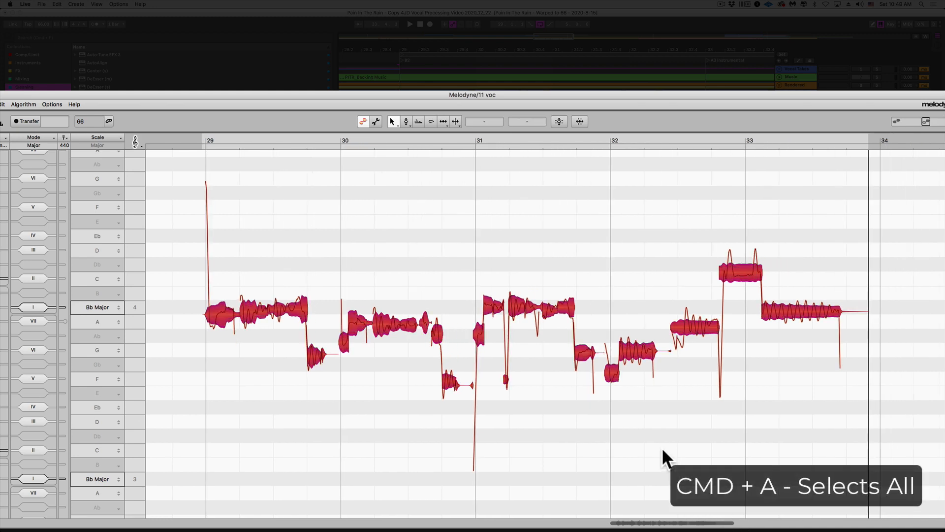
click(406, 122)
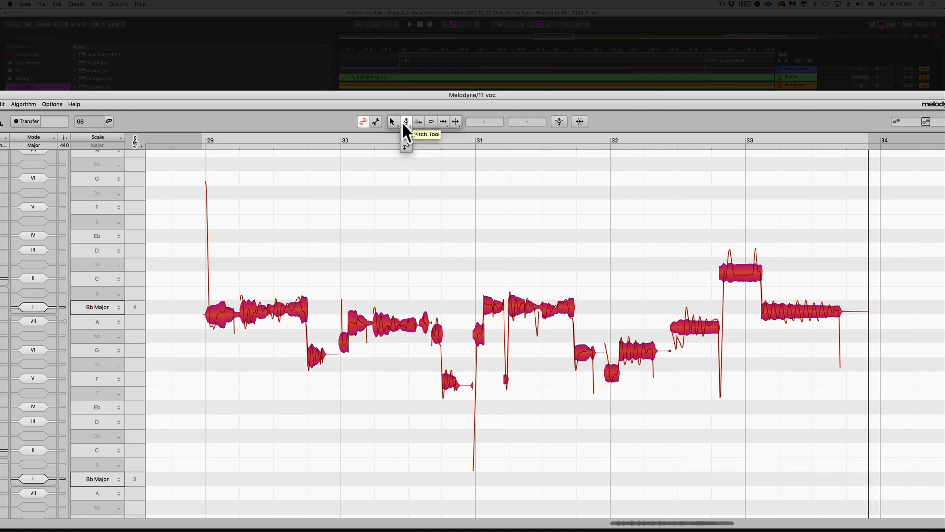
double_click(751, 281)
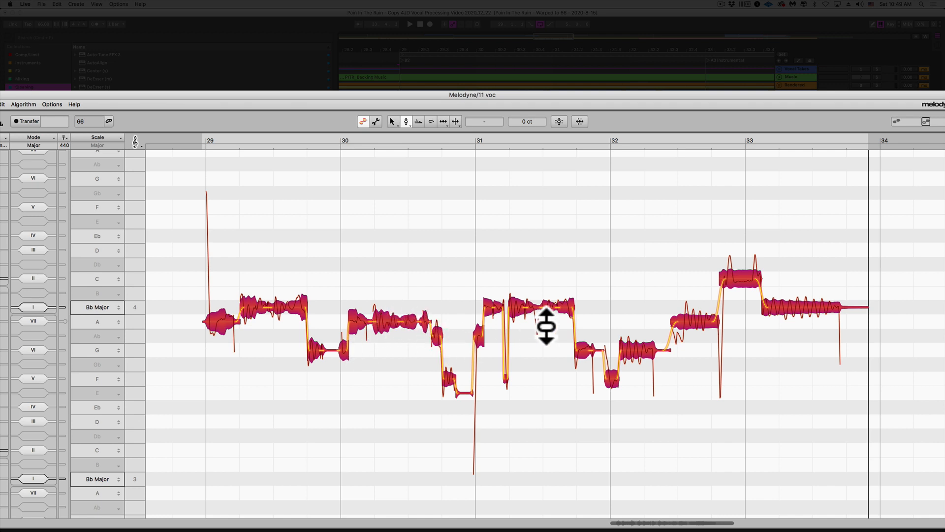
Step: Try shifting the pitch of only the first note at bar 29 with the Pitch tool
click(447, 292)
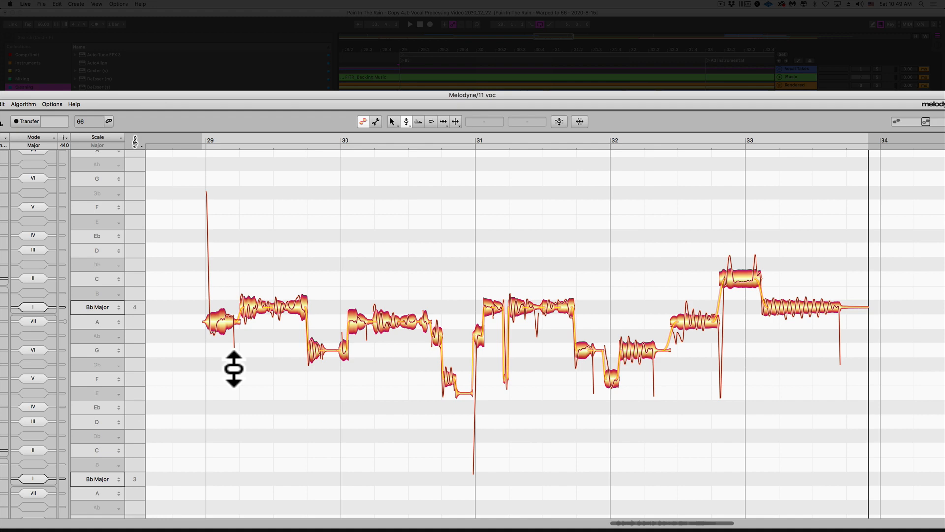
click(235, 339)
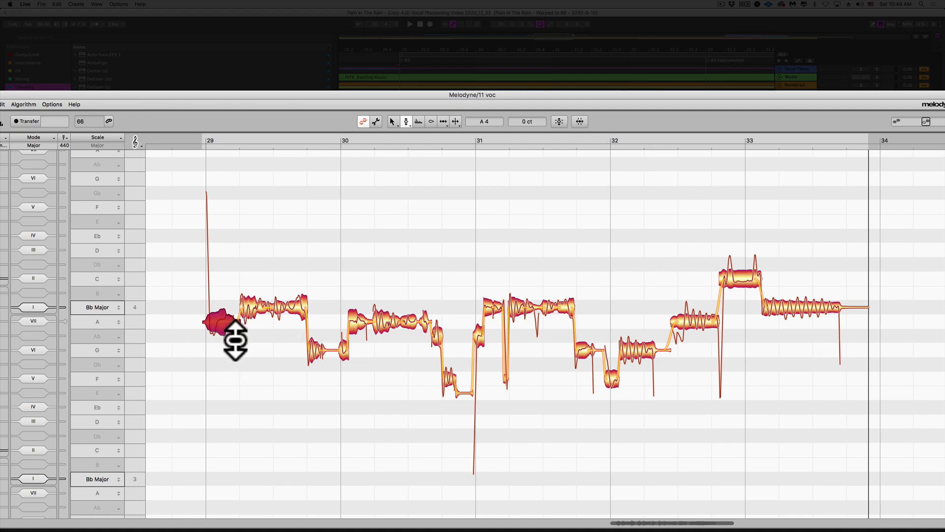
mouse_move(236, 340)
mouse_down()
mouse_move(235, 314)
mouse_move(234, 337)
mouse_up()
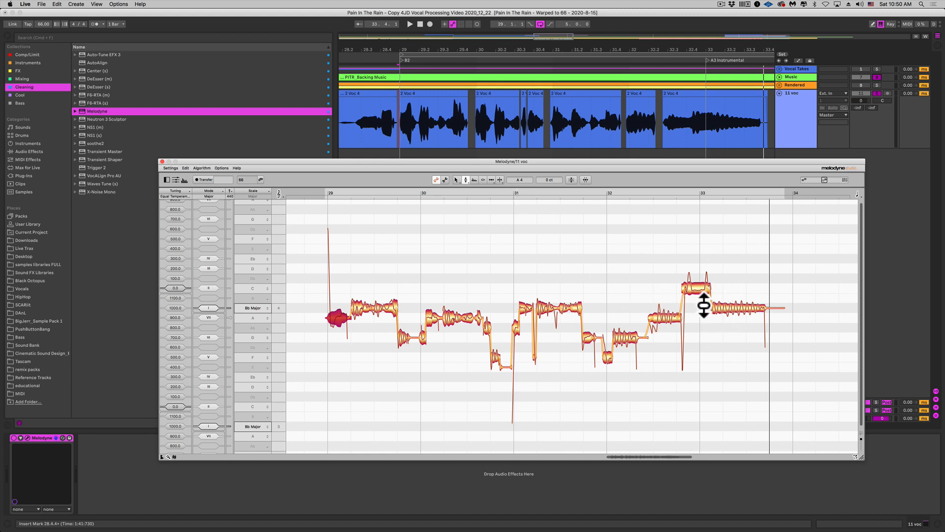
Step: Play the final B2 phrase, split the high C note before bar 33 with the Note Separation tool and check its parts' pitches
click(664, 140)
key(space)
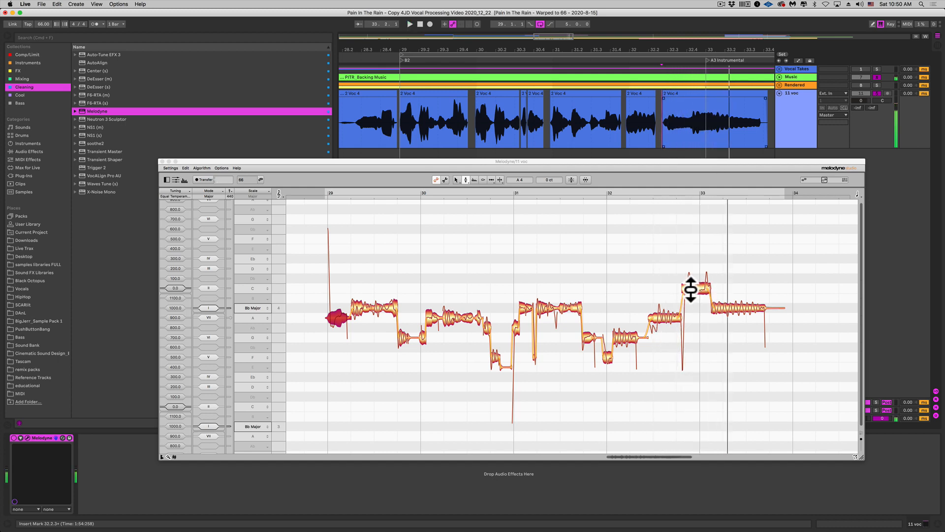
click(502, 181)
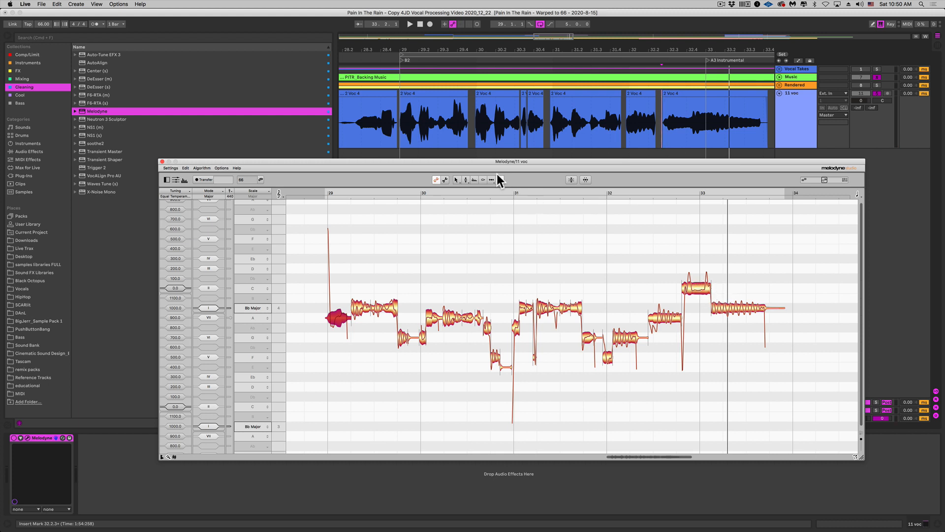
click(500, 180)
click(702, 292)
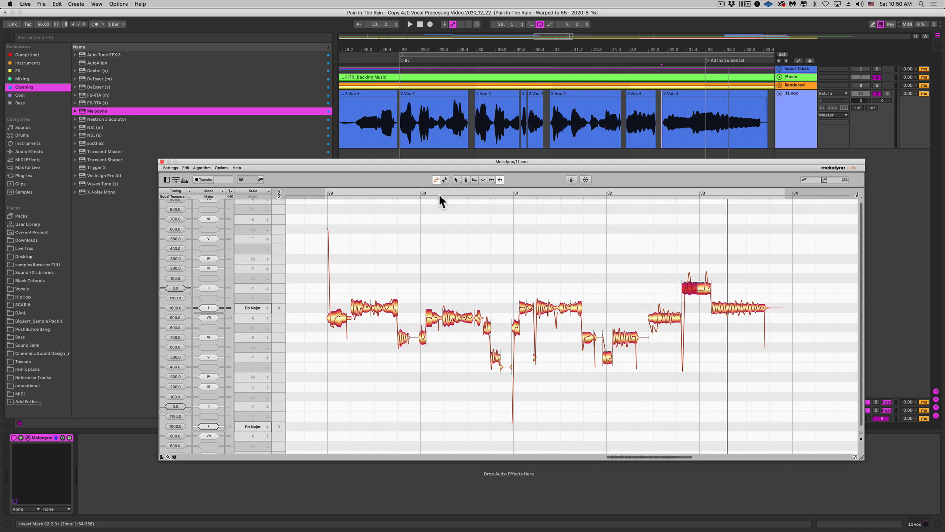
click(466, 181)
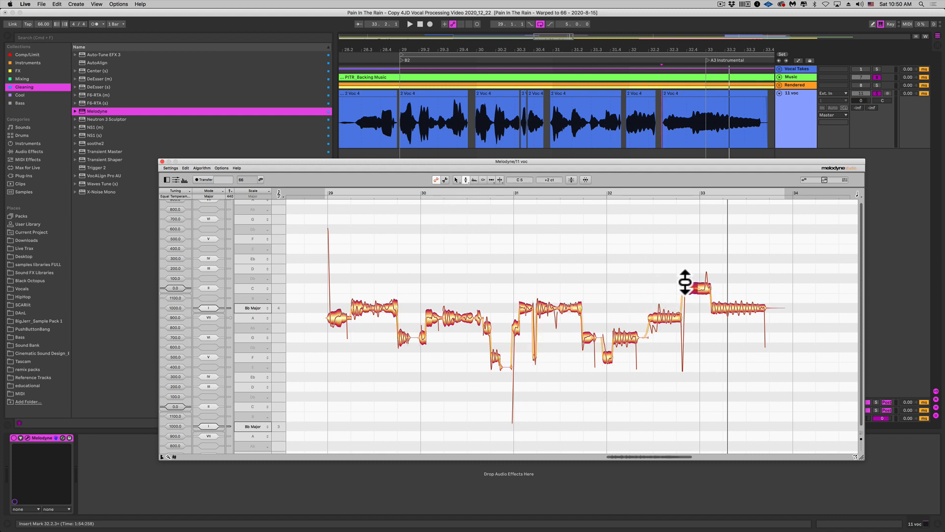
drag(674, 275, 726, 302)
click(500, 180)
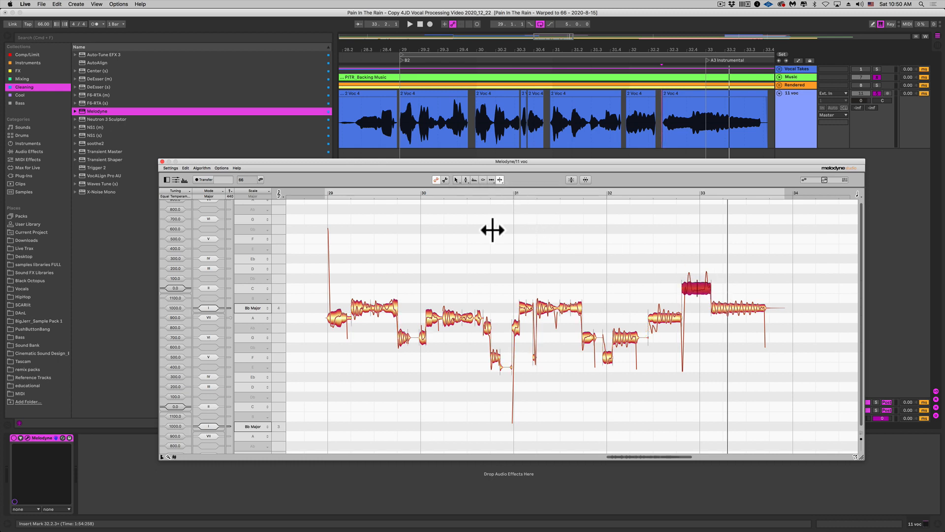
click(334, 278)
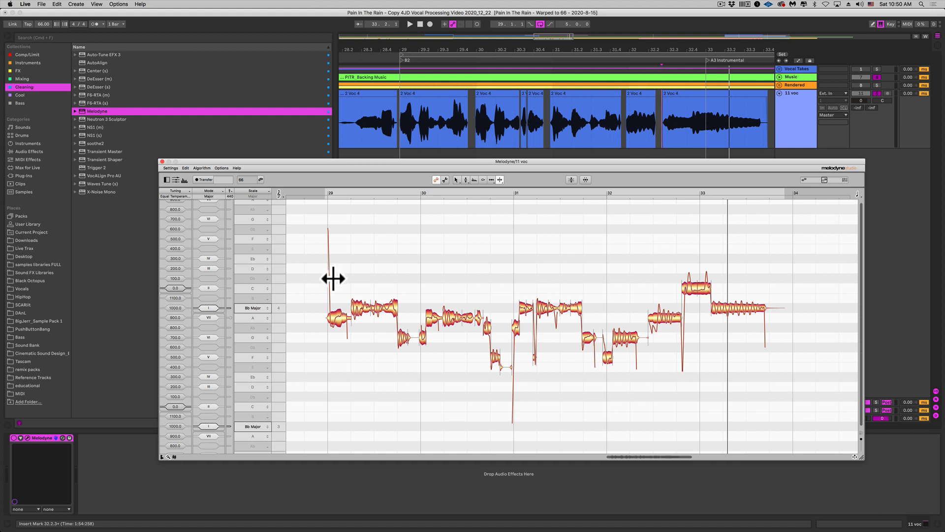
Step: Play the vocal from the start of B2 and select the Bb notes in bar 29 to match them to the sound
click(398, 130)
key(space)
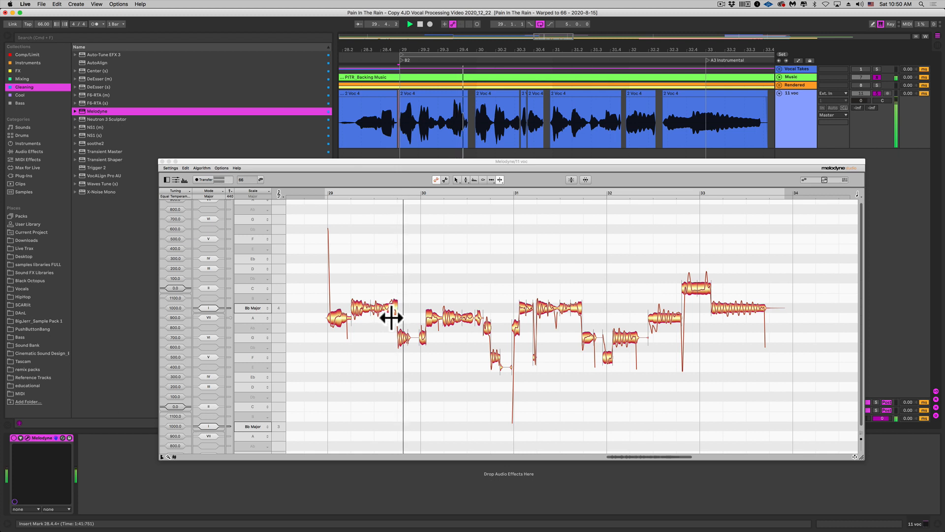
click(390, 307)
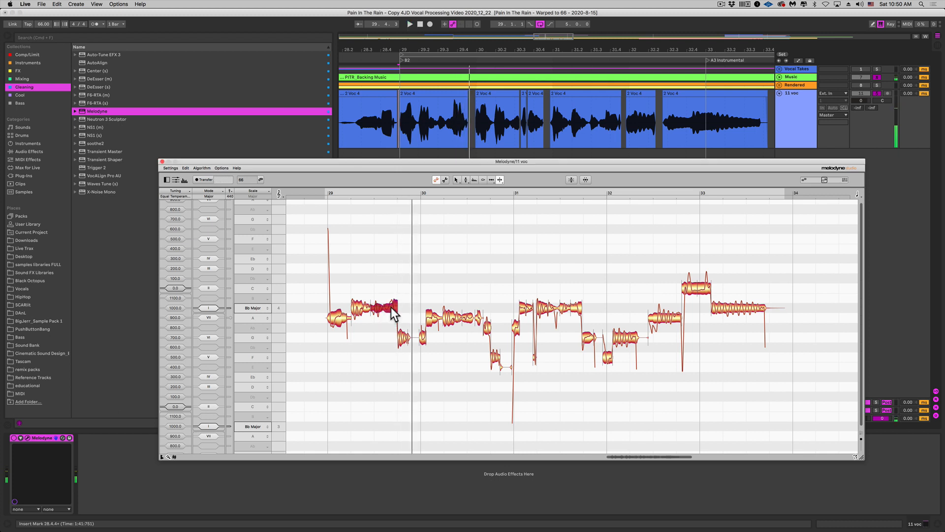
click(364, 307)
key(space)
key(space)
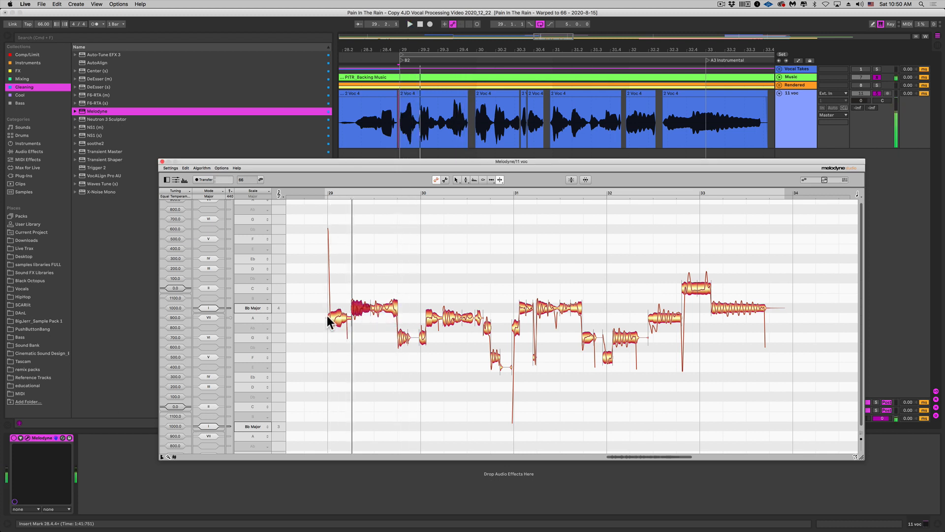
Step: Split the first A note at bar 29 in two with the Note Separation tool and replay it
click(336, 317)
key(space)
key(space)
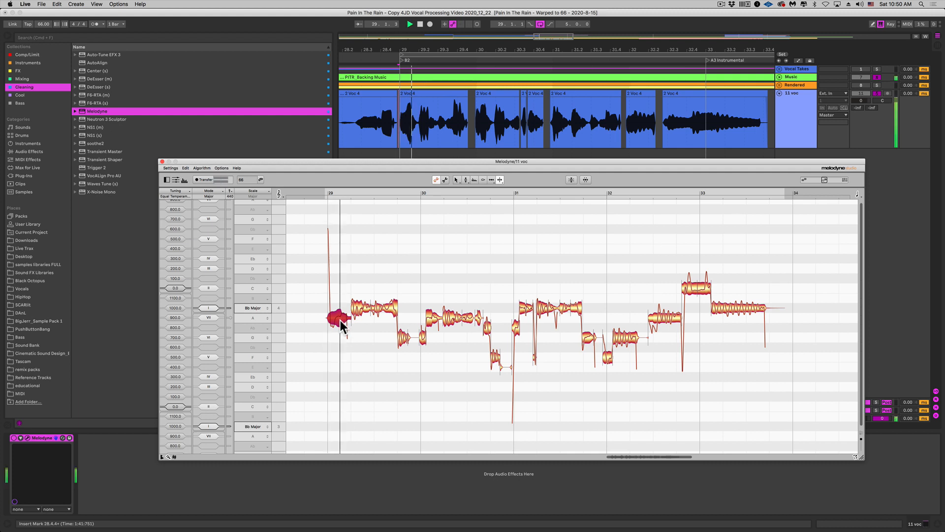
key(space)
key(space)
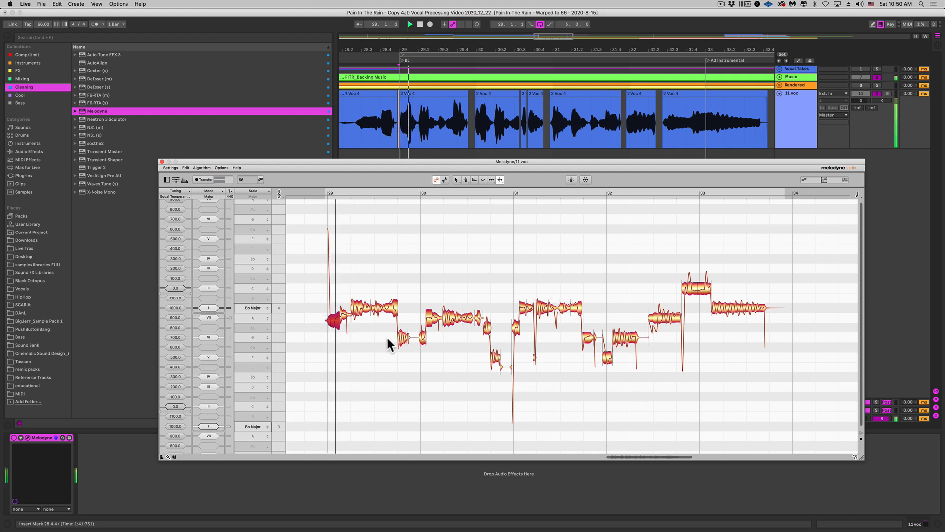
Step: Separate the Bb notes in bar 29 into shorter notes and replay the phrase
click(363, 308)
key(space)
key(space)
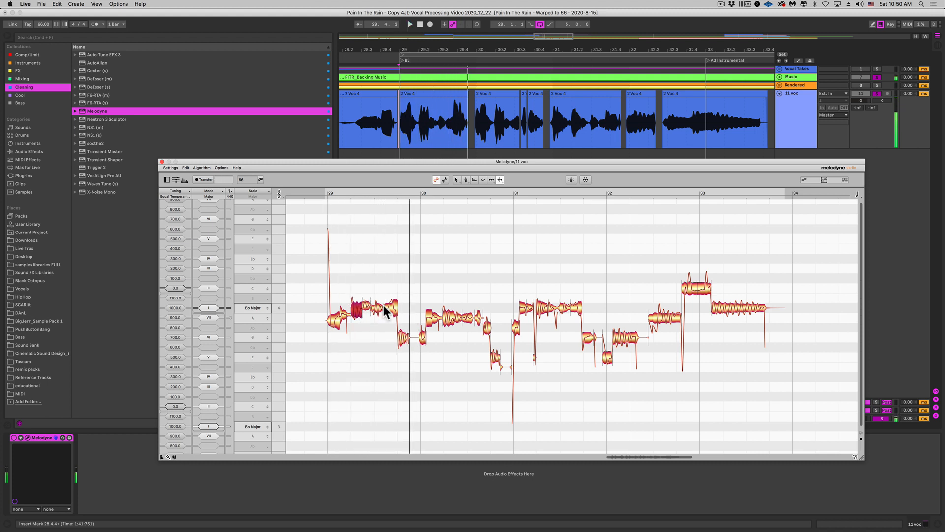
click(384, 309)
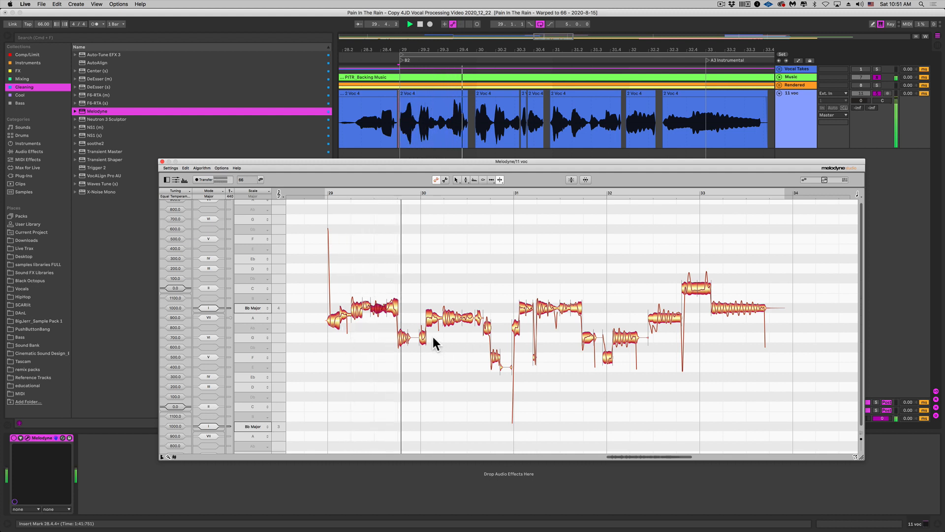
Step: Separate the long A note in bar 30 into shorter notes and replay the phrase from about 29.4.4
click(453, 320)
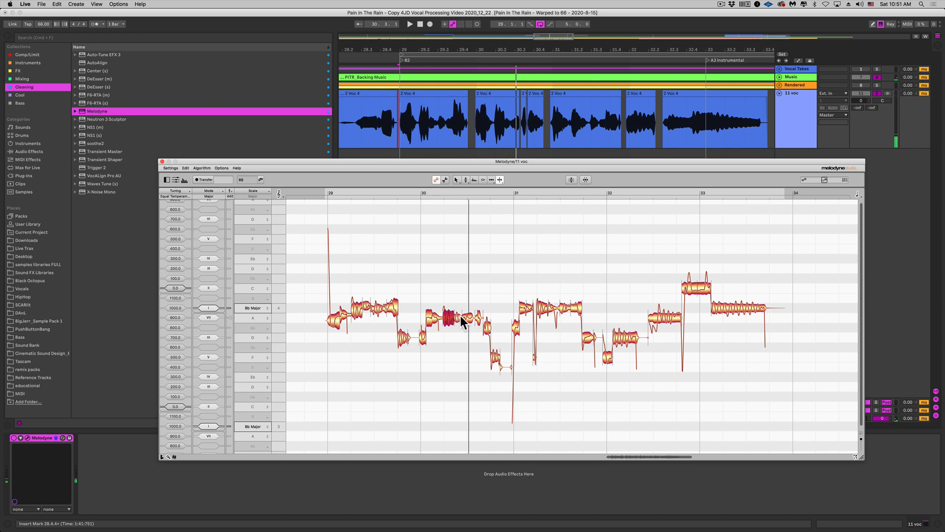
key(space)
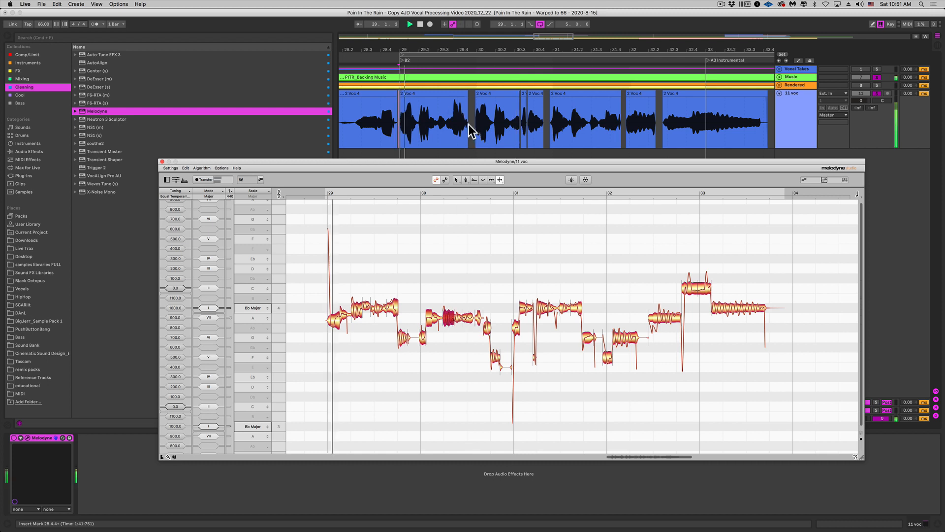
click(475, 125)
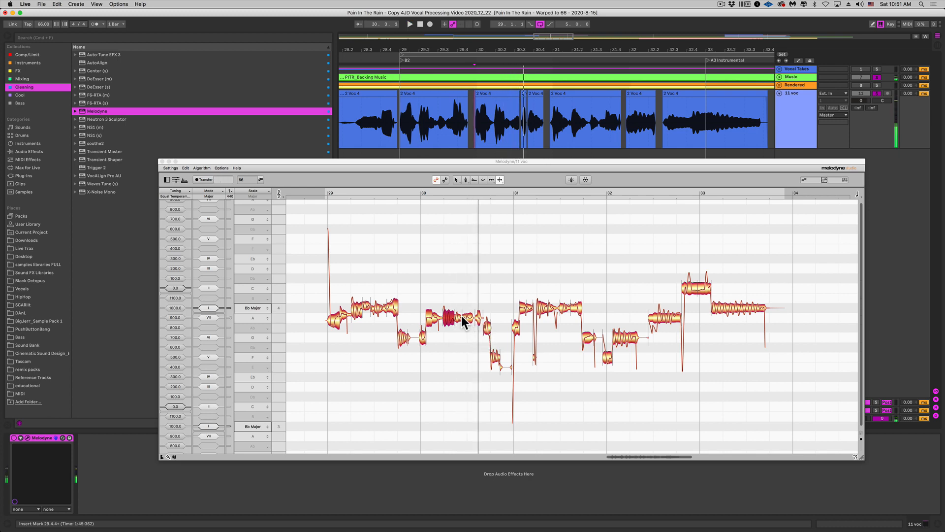
click(462, 315)
key(space)
click(467, 323)
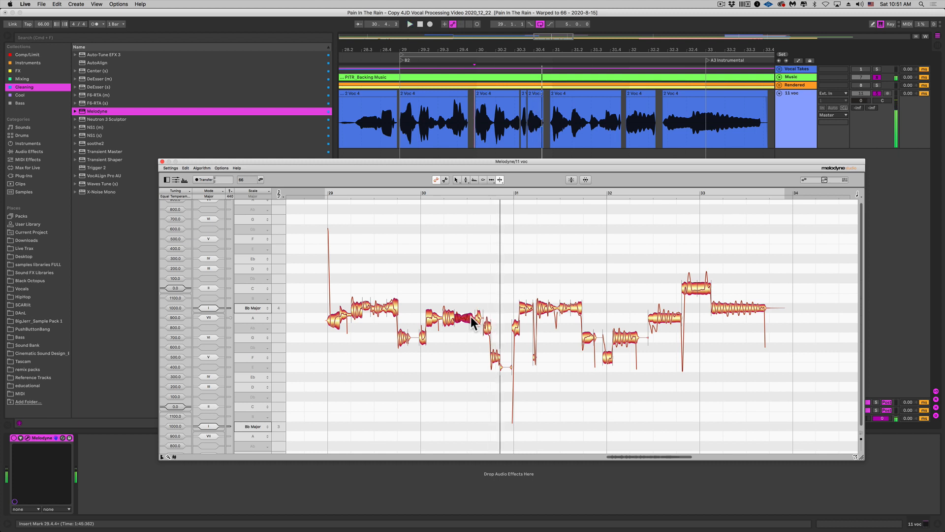
key(space)
key(space)
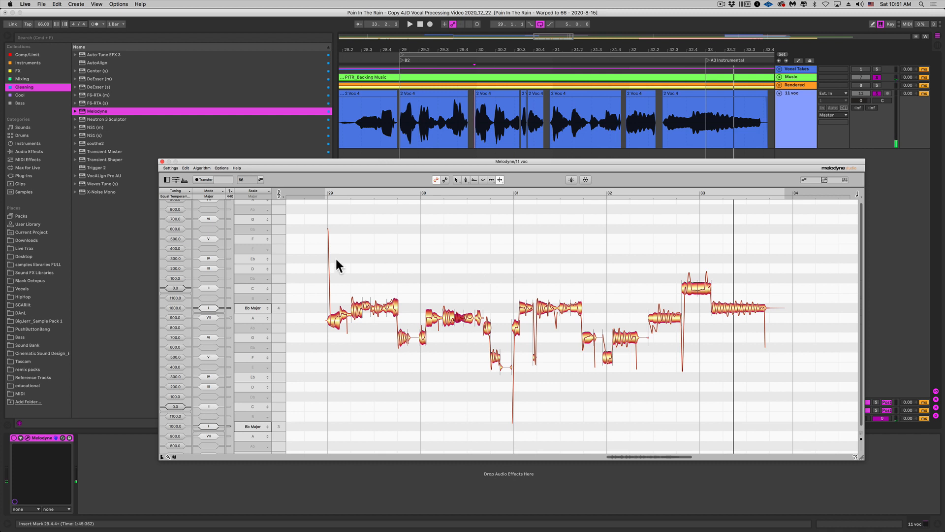
Step: Select every note in bars 29 to 33 and snap their pitch centres to the nearest semitones with the main Pitch tool
drag(315, 255, 813, 391)
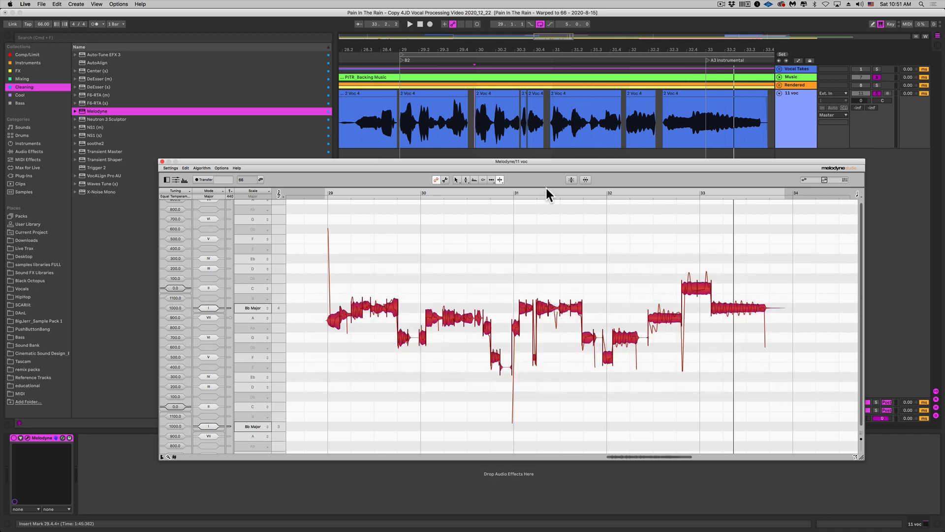
click(465, 182)
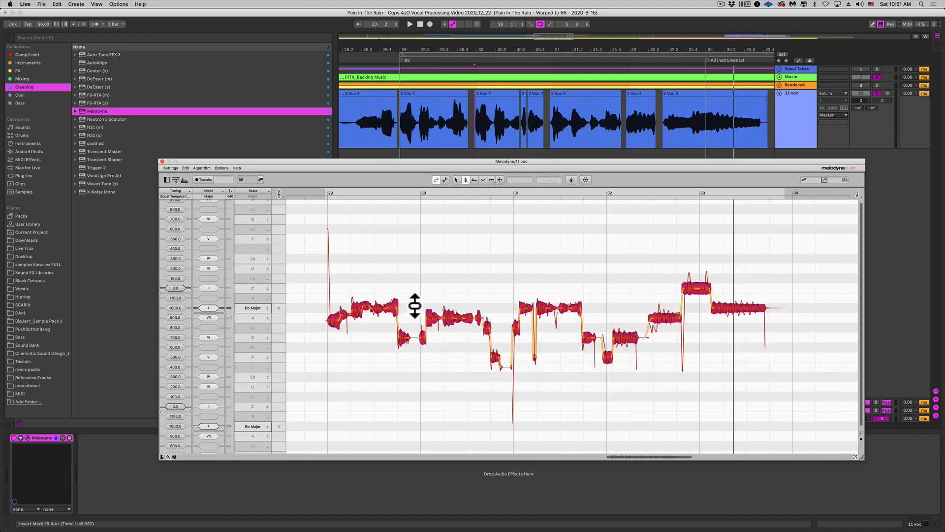
double_click(400, 315)
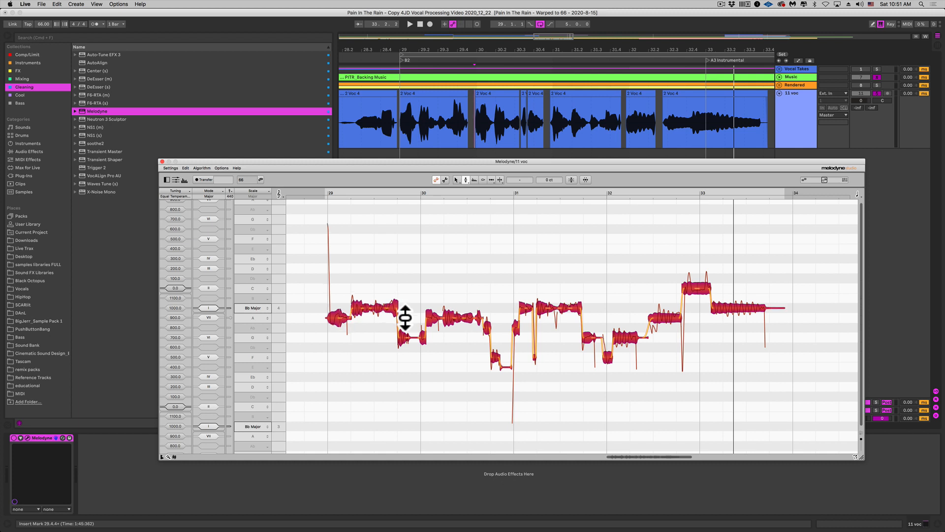
click(454, 283)
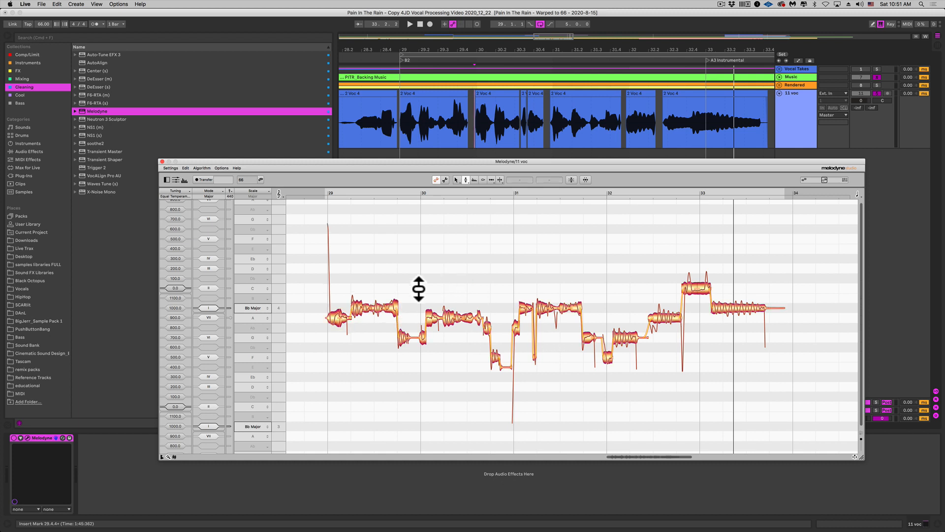
Step: Replay from the start of B2 and raise the second half of the split A note in bar 29 to Bb 4
key(space)
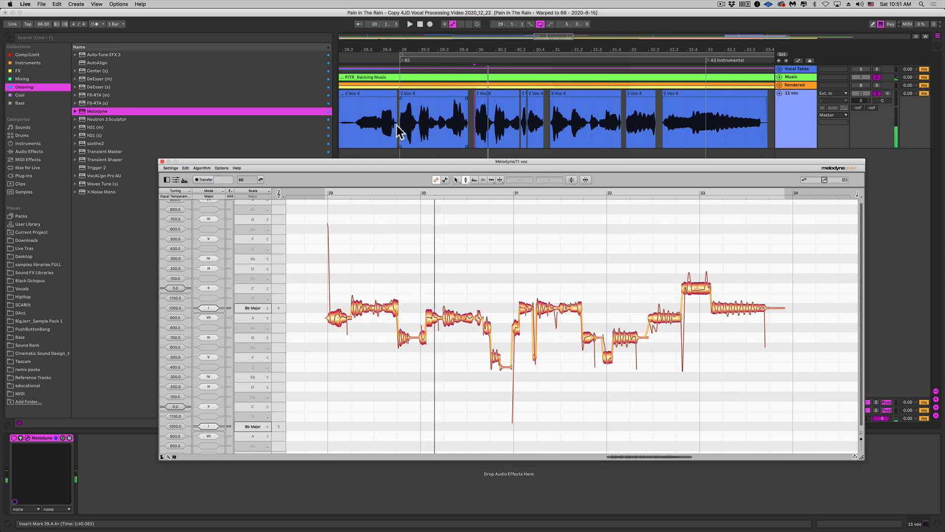
click(398, 125)
key(space)
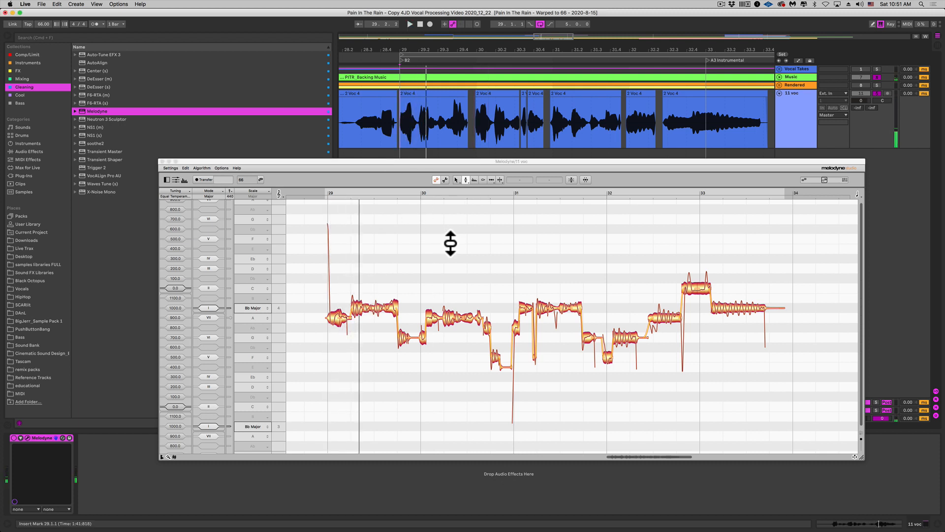
drag(346, 321, 346, 312)
key(space)
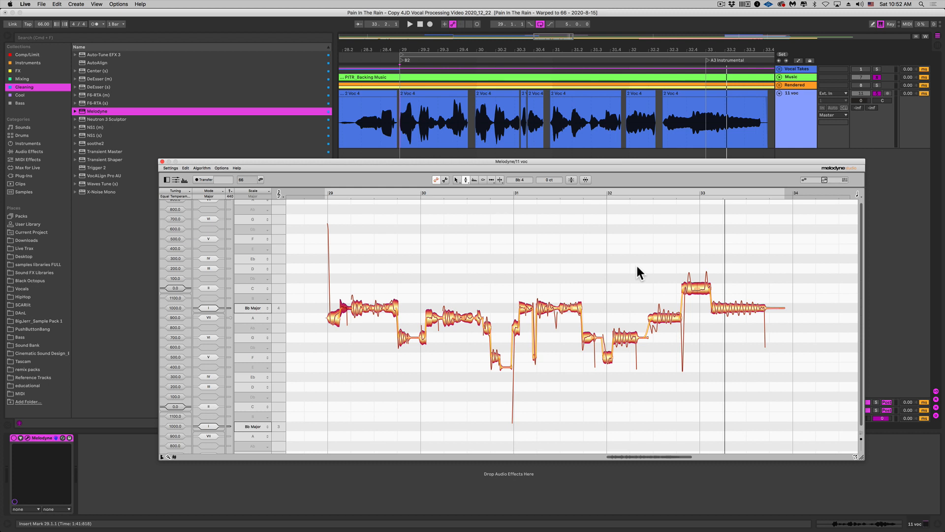
Step: Reduce the pitch modulation of the Bb notes in bar 29 with the Pitch Modulation tool, auditioning from the start of B2
click(465, 179)
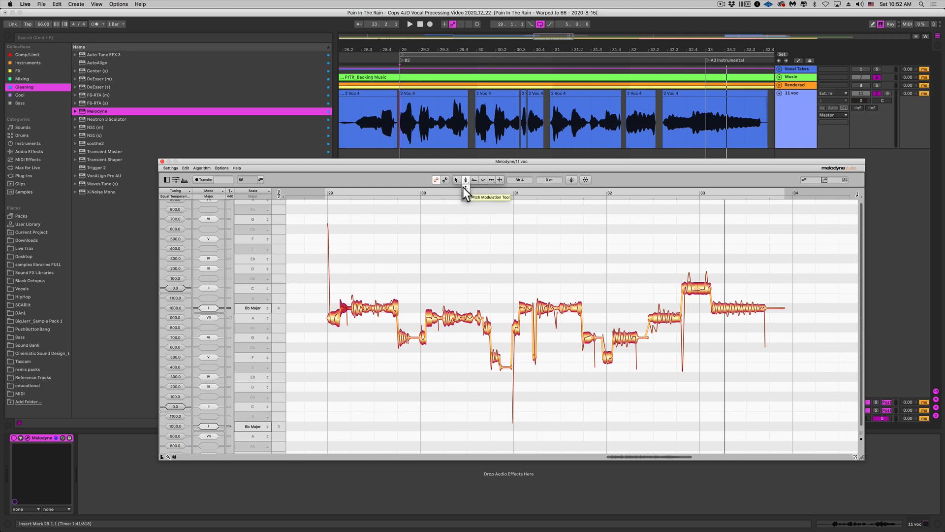
click(464, 188)
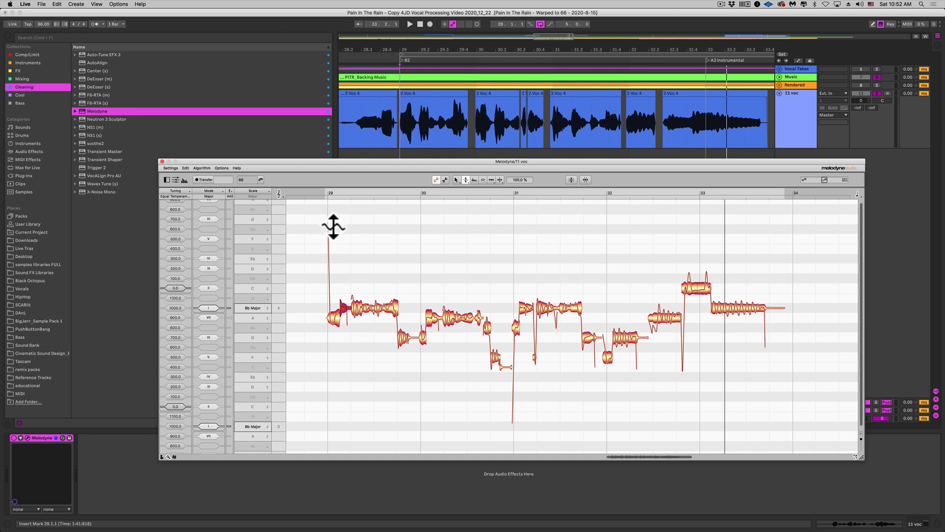
click(411, 102)
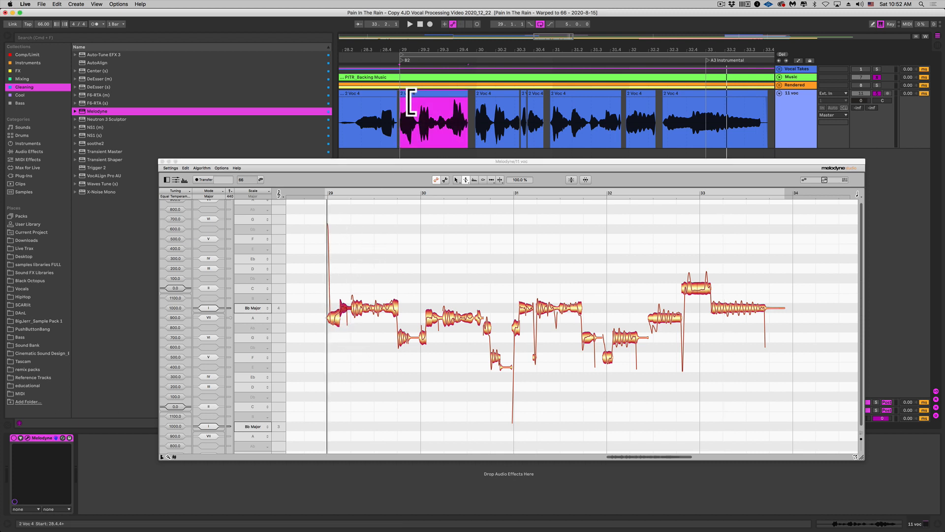
click(415, 103)
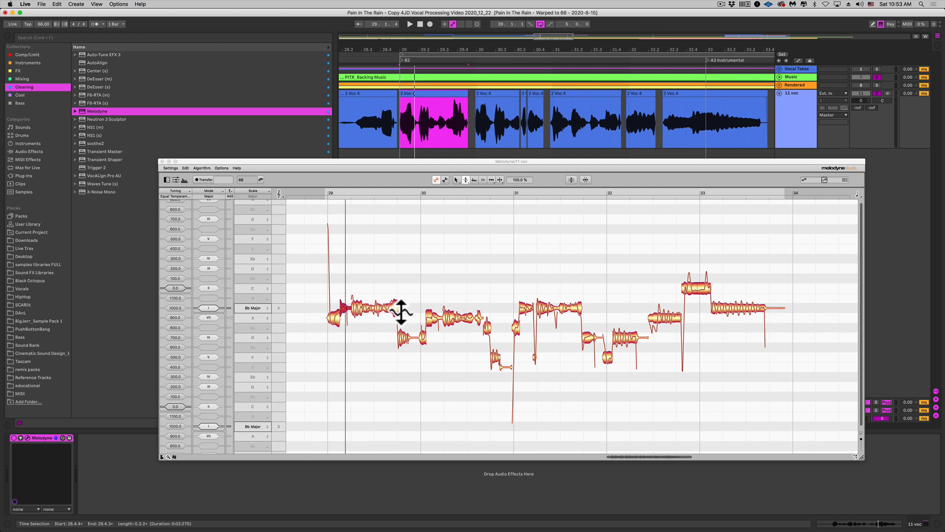
click(357, 307)
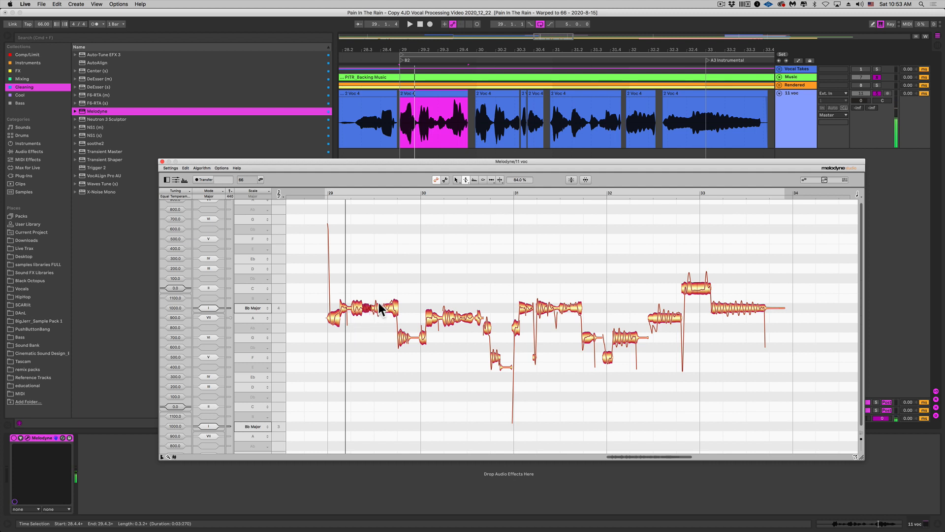
drag(385, 308, 380, 309)
Step: Reduce pitch modulation through bars 30 to 33, setting bar 31's second long Bb to 63%, bar 32's long G to 42% and the final Bb to 57%
click(447, 325)
click(486, 327)
click(496, 357)
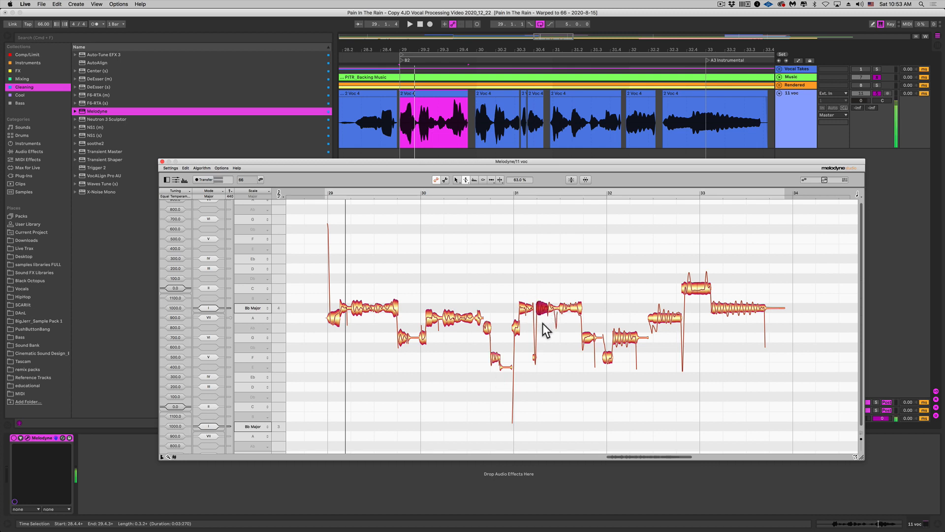
click(572, 308)
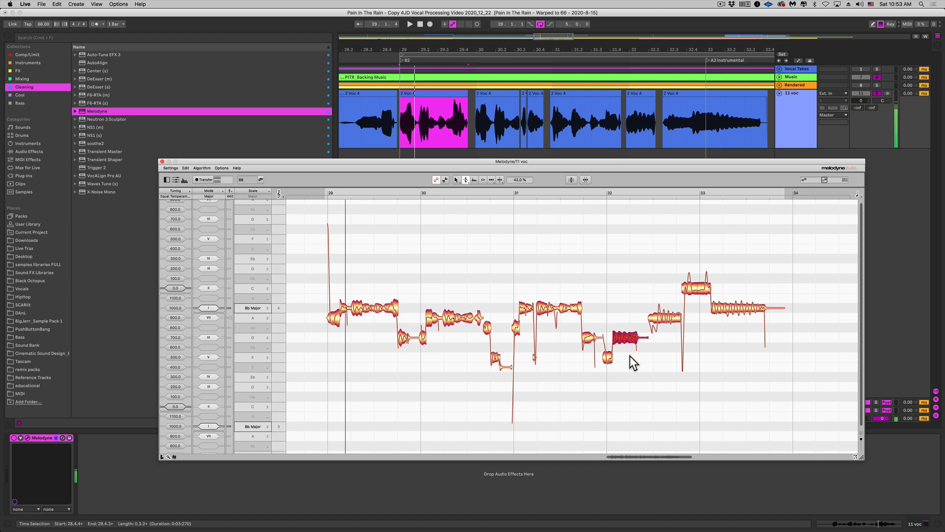
click(689, 289)
drag(690, 288, 693, 308)
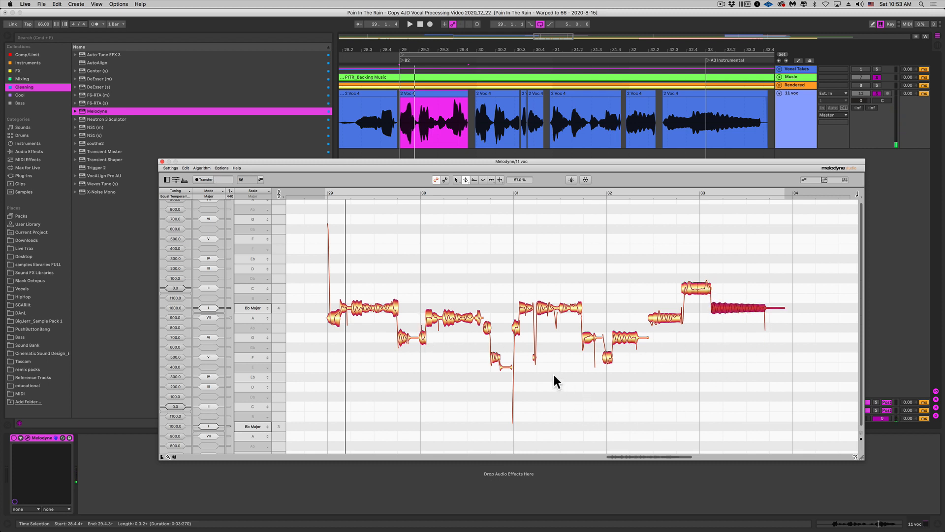
Step: Replay the ending and set the pitch modulation of the first C note to 63% and the A note before it to 42%
key(space)
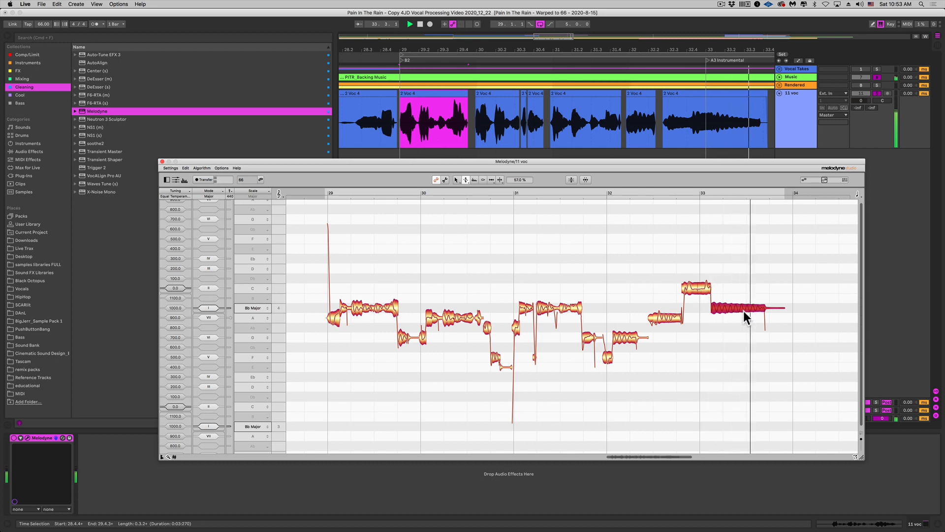
click(690, 290)
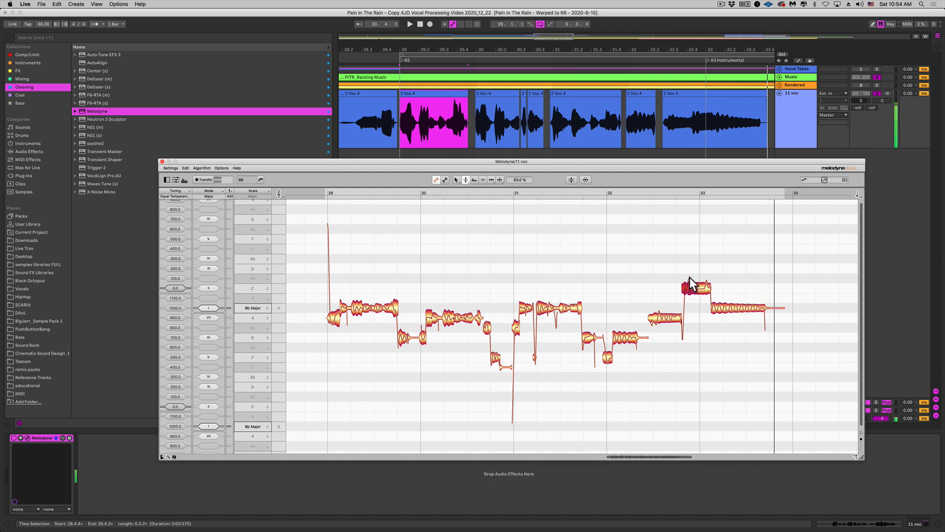
click(659, 126)
key(space)
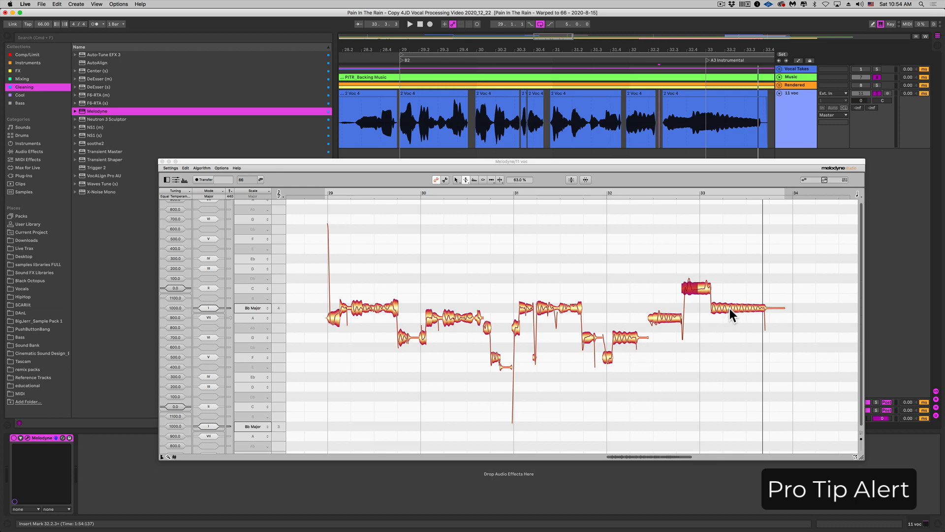
click(659, 318)
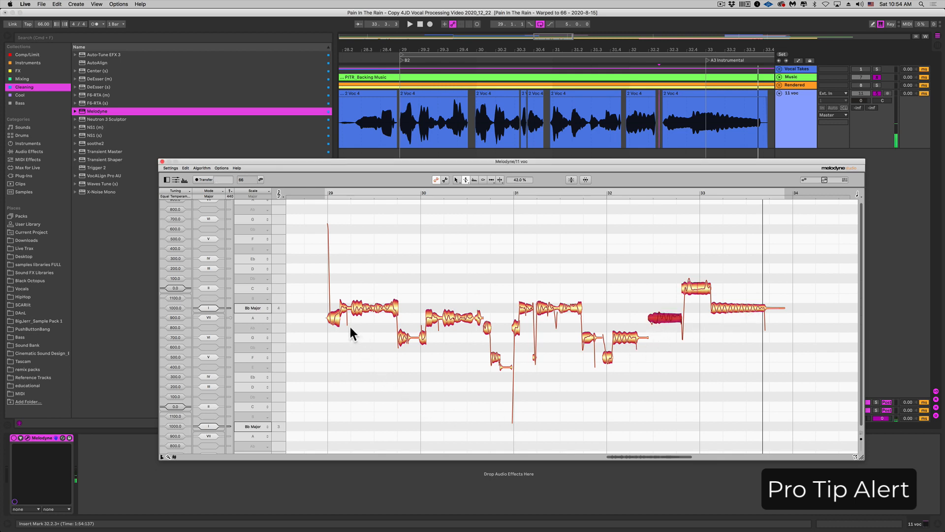
key(space)
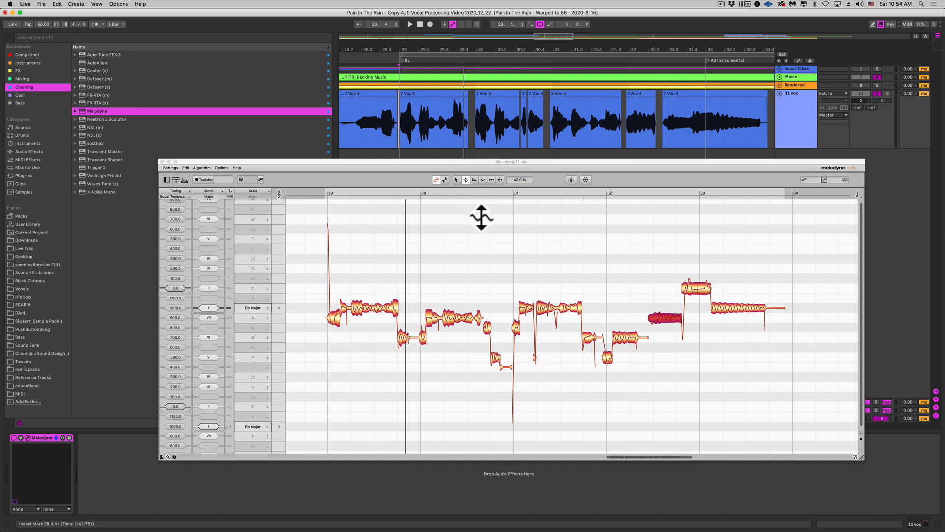
Step: Look at the Pitch Drift tool and return to the main Pitch tool
click(465, 182)
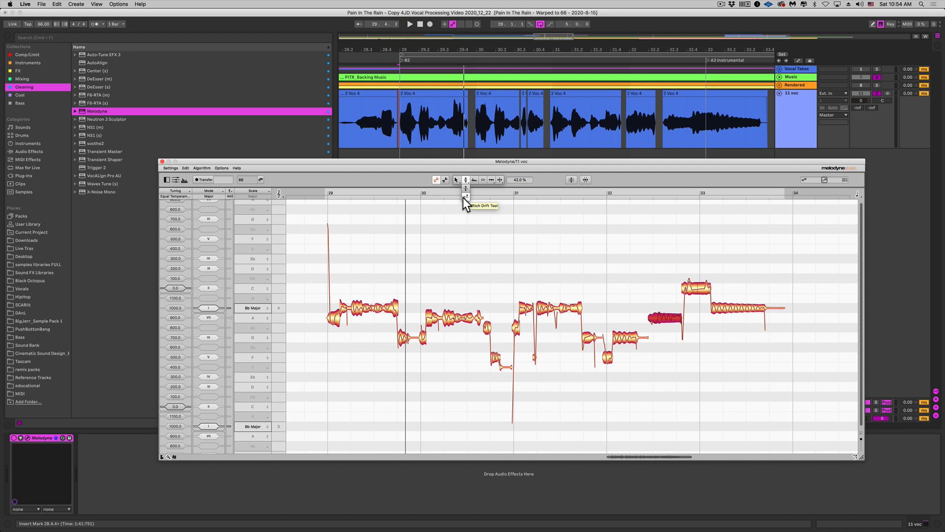
click(465, 197)
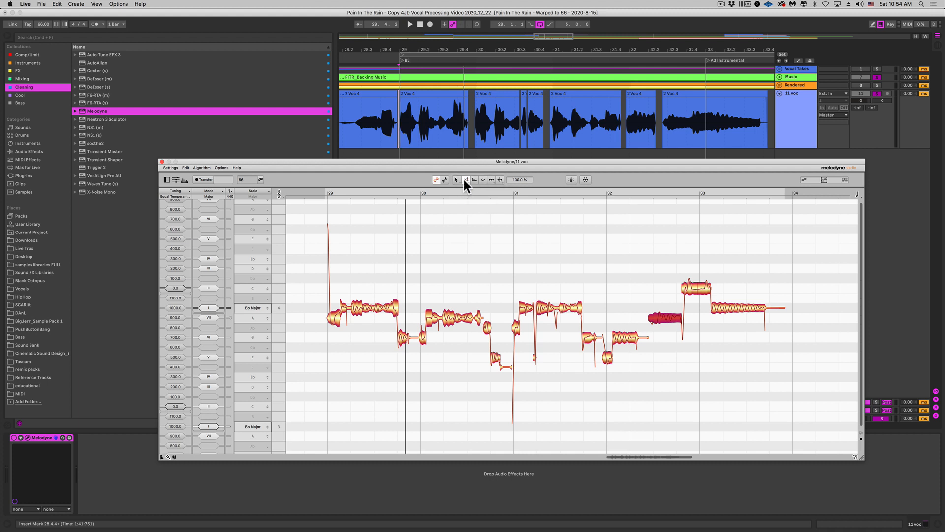
click(465, 180)
click(466, 181)
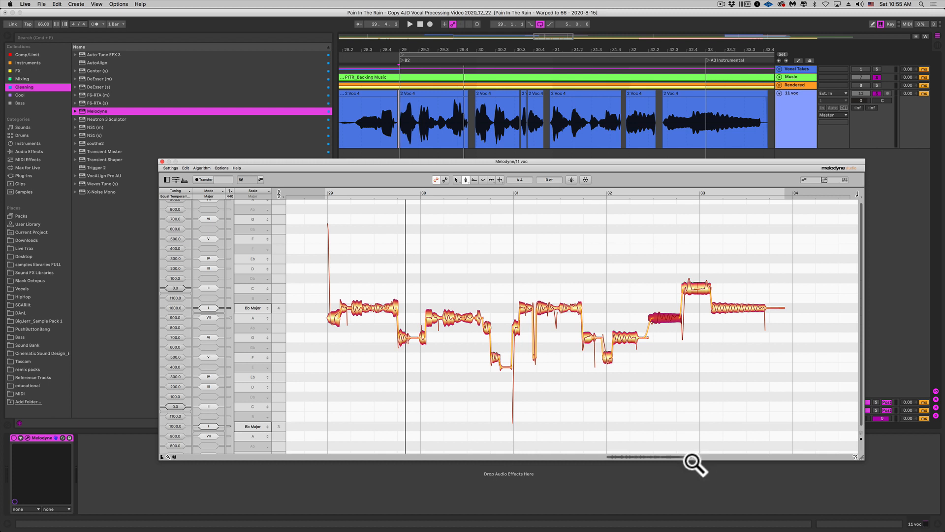
Step: Adjust the pitch transitions after the first A and the last Bb in bar 29 while listening from the start of B2
drag(693, 462, 645, 460)
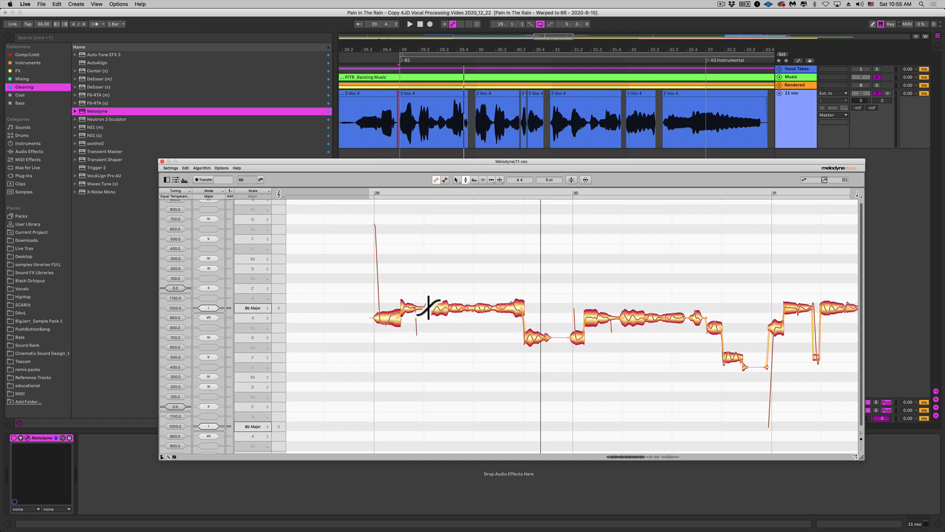
key(space)
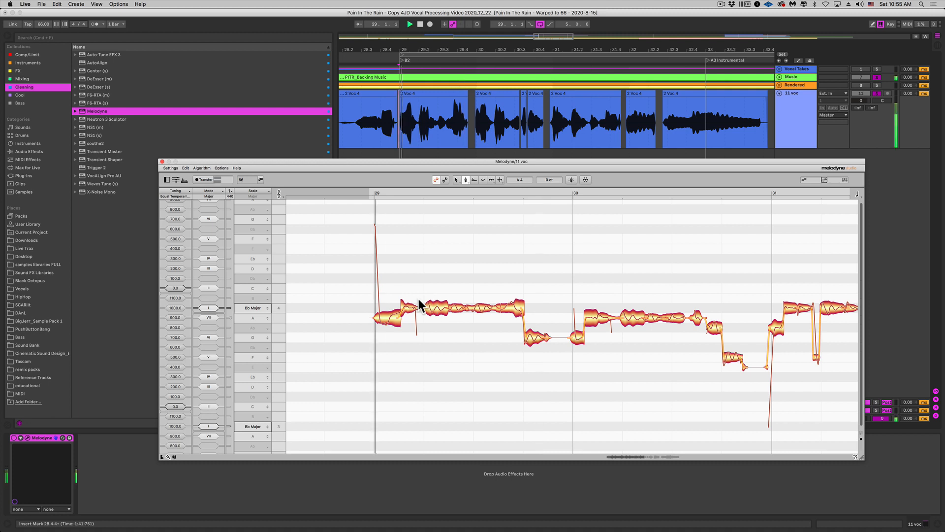
click(391, 313)
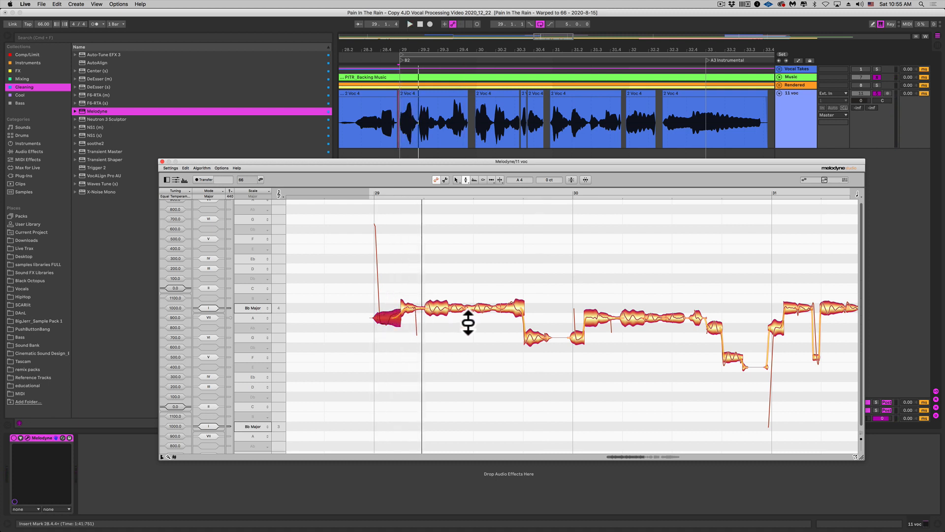
click(518, 311)
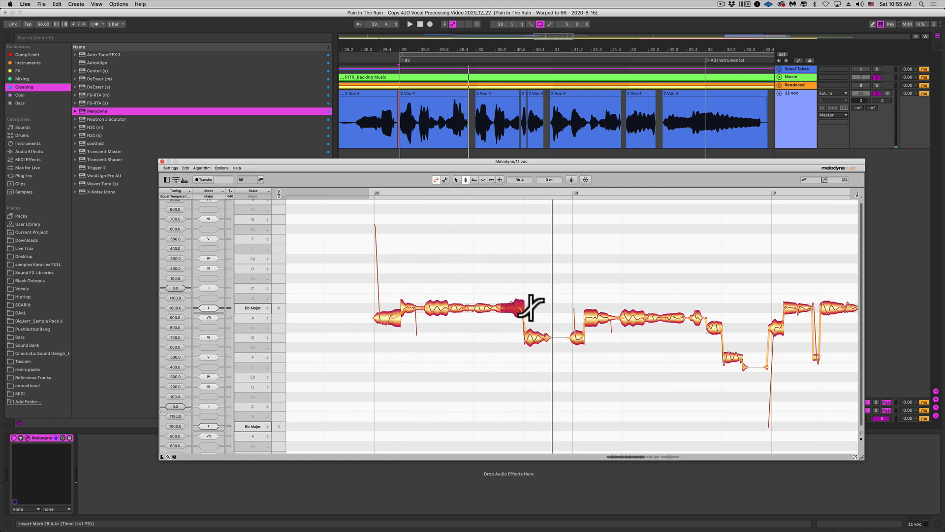
key(space)
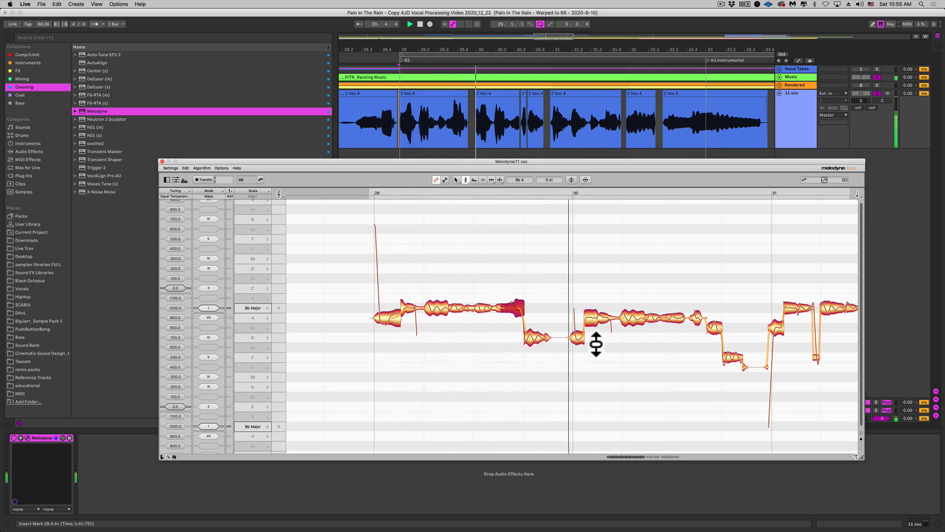
Step: Adjust the pitch transitions after the G at bar 30 and the Ab near the bar's end, and replay the phrase
click(579, 336)
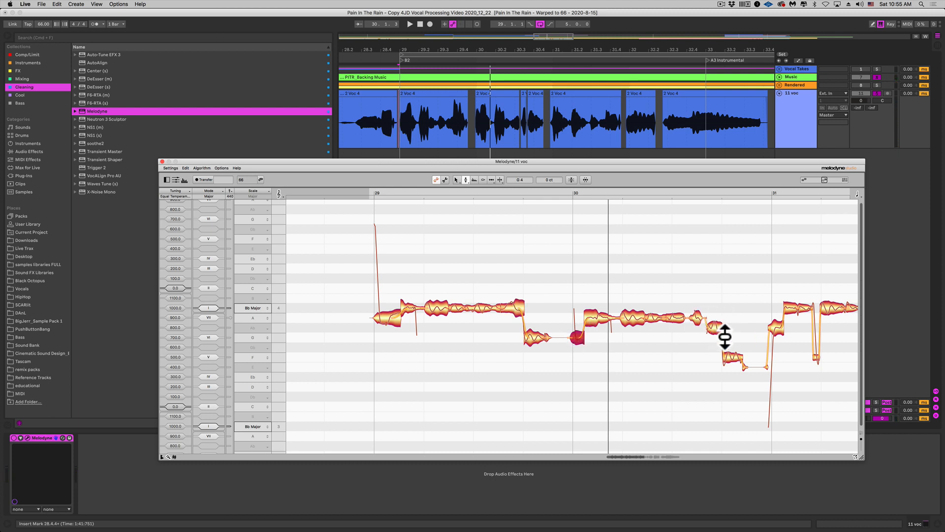
click(741, 339)
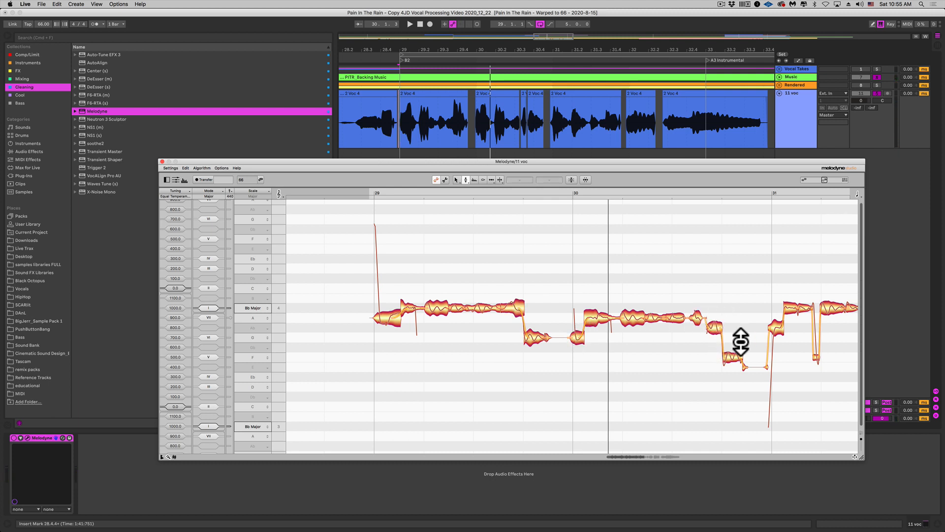
click(721, 331)
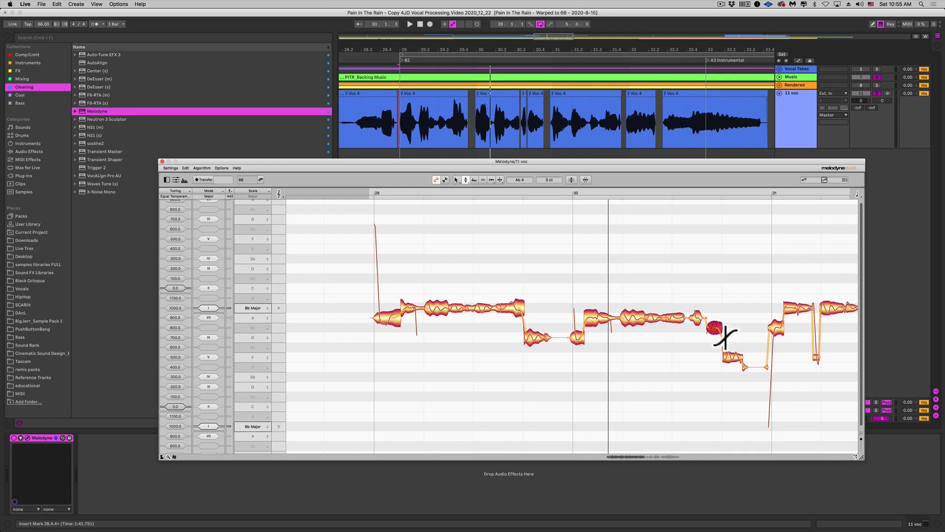
key(space)
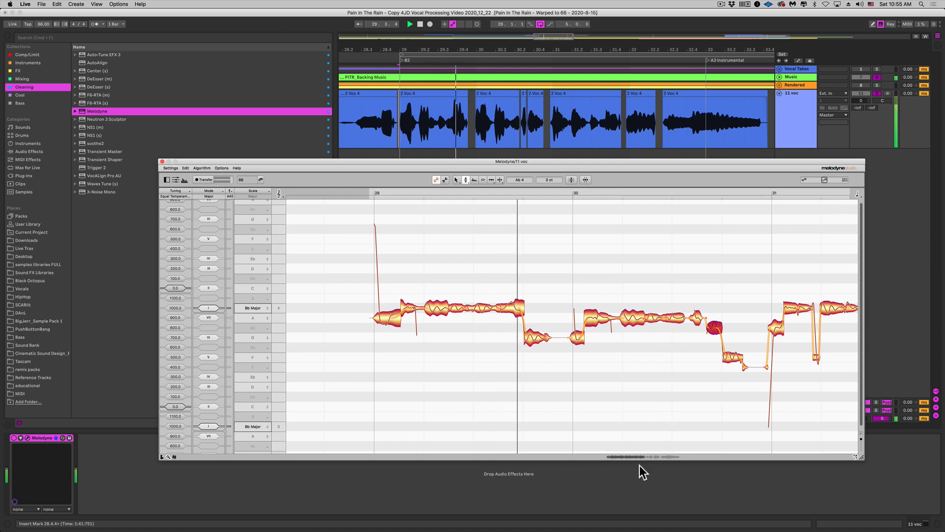
Step: Adjust the pitch transition after the Ab note at bar 31 and replay the phrase from about 30.4.3
drag(633, 456, 619, 397)
key(space)
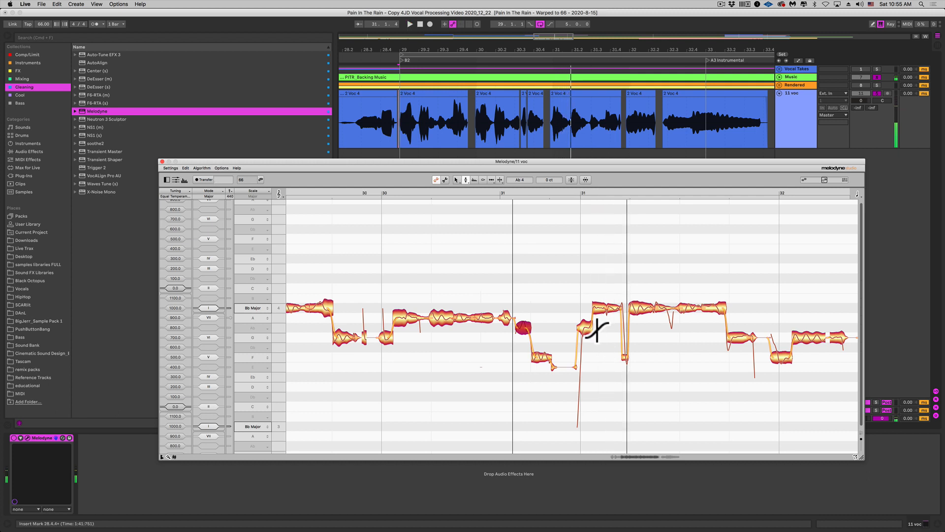
click(586, 326)
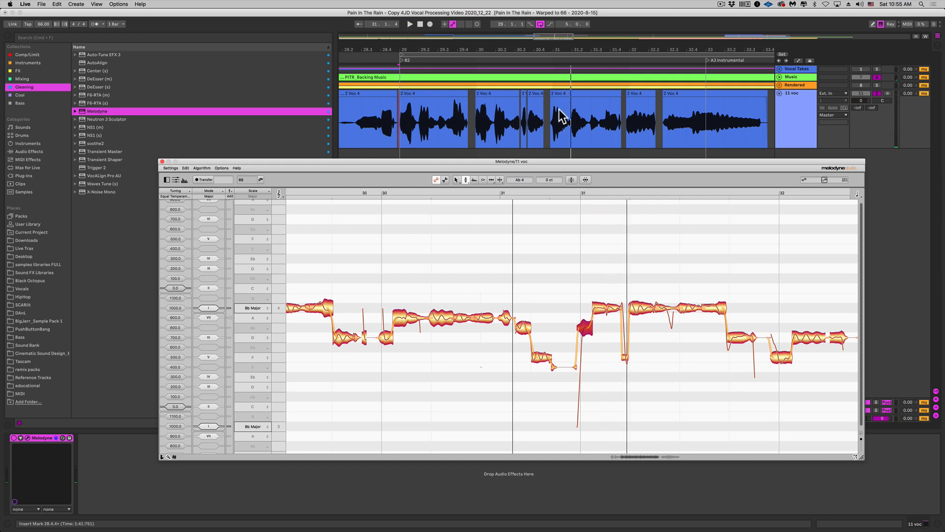
click(548, 122)
key(space)
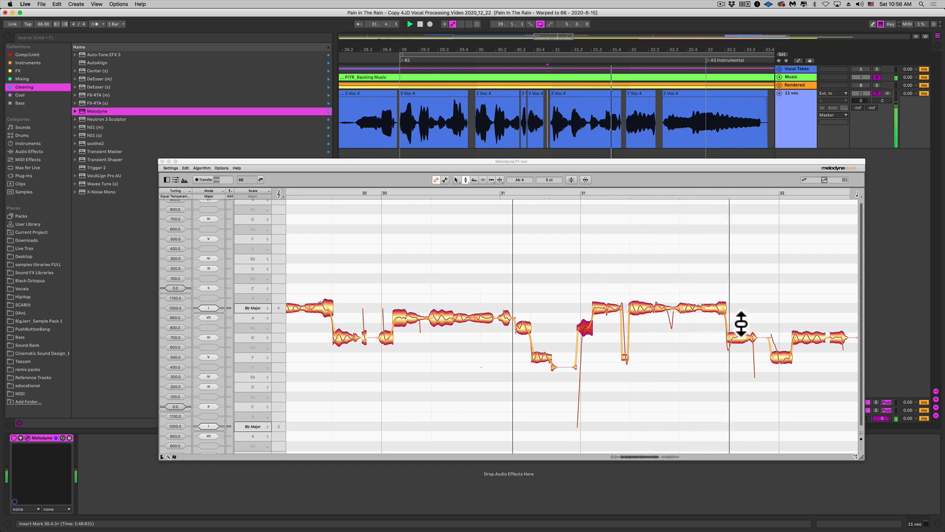
Step: Adjust the pitch transition after the last Bb in bar 31 and replay the phrase from about 30.4.3
click(721, 308)
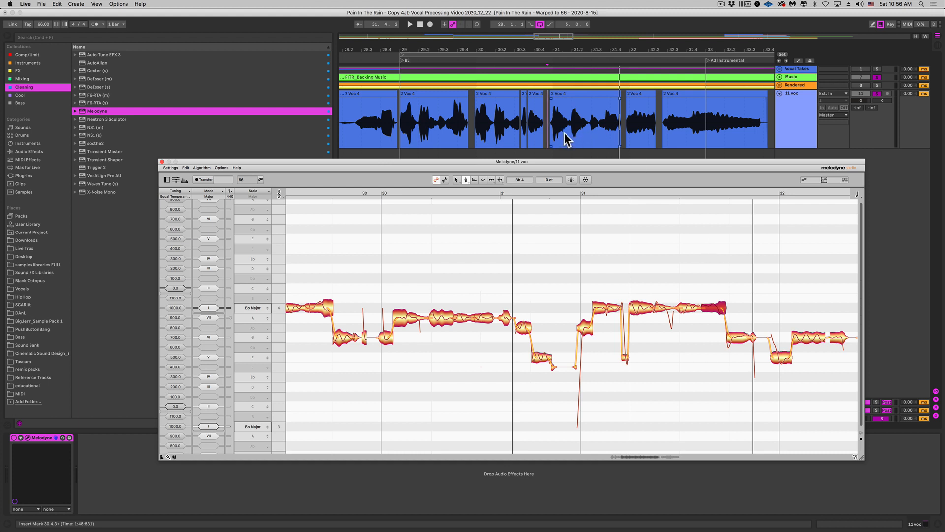
click(548, 138)
key(space)
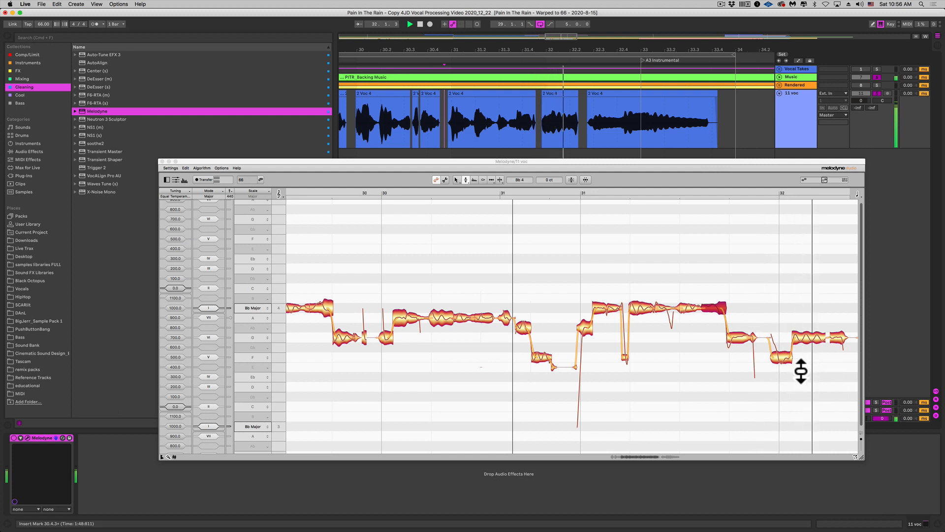
Step: Adjust the pitch transition after the F note at bar 32 and replay the phrase from 31.4.3
click(785, 356)
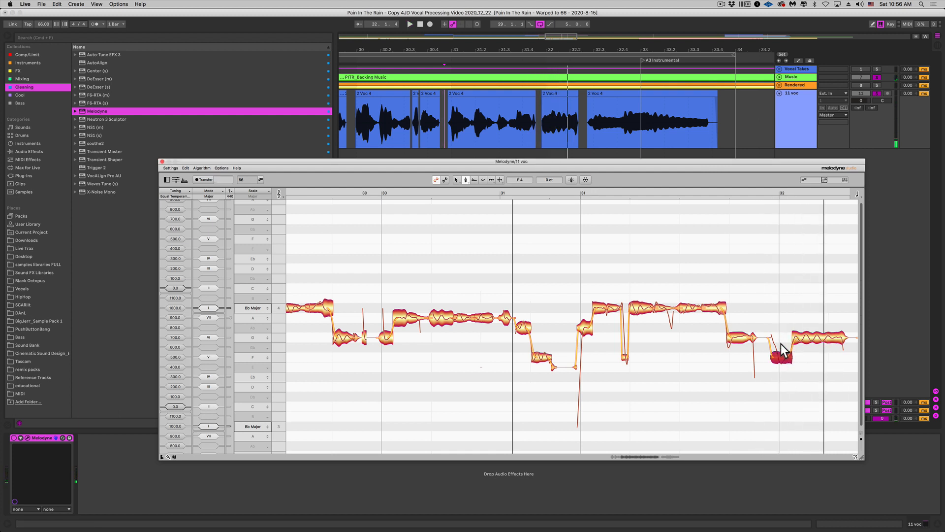
click(587, 122)
key(space)
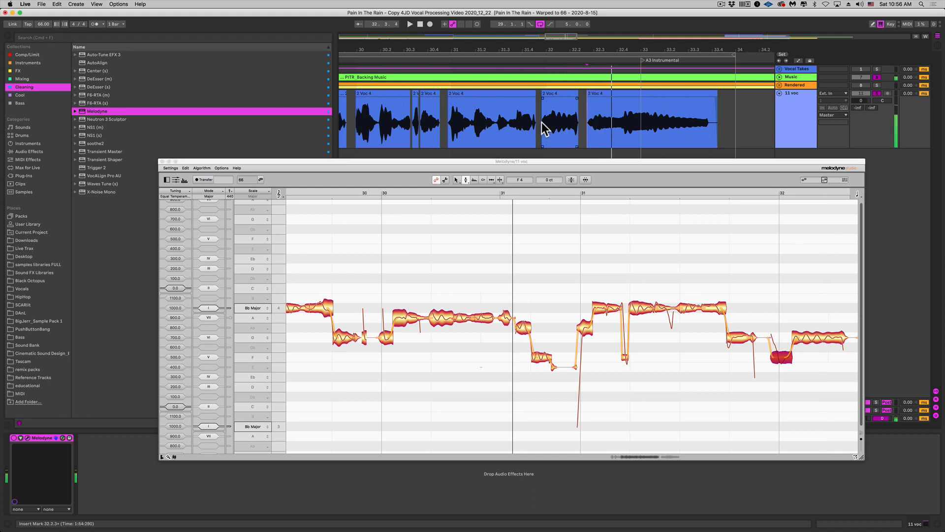
click(539, 123)
key(space)
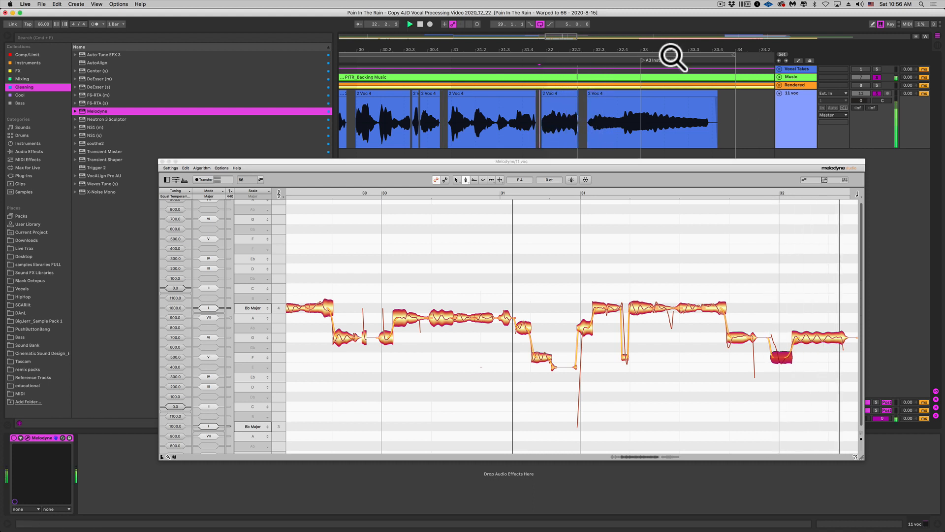
key(space)
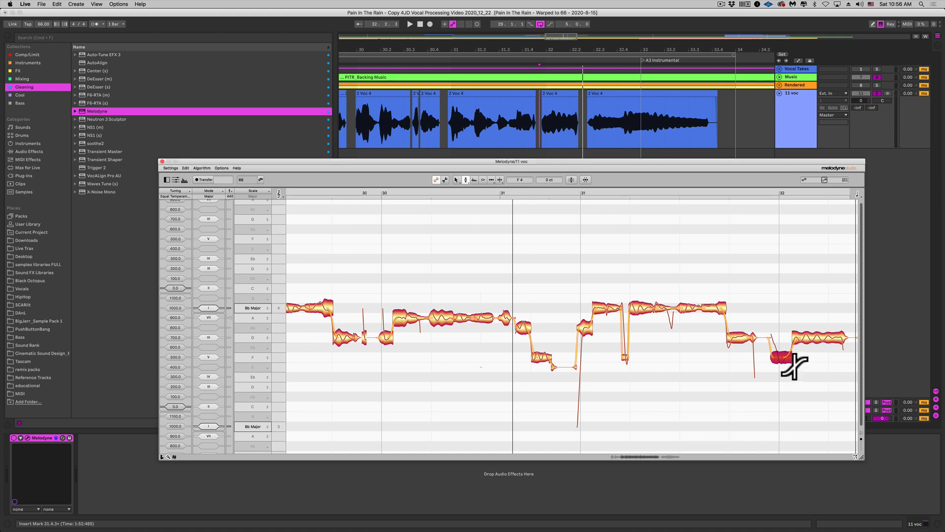
click(794, 366)
key(space)
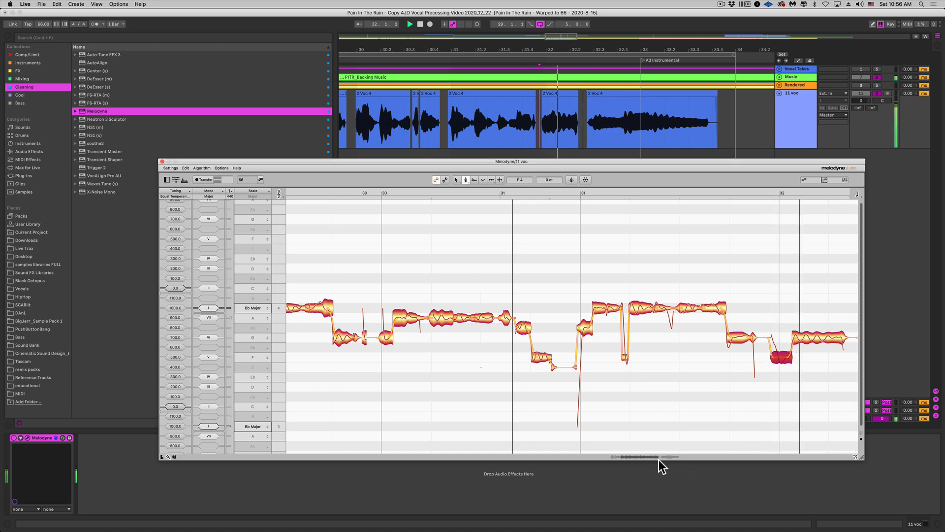
Step: Smooth the pitch transition from the G to the A in bar 32 and replay the phrase
drag(693, 464, 704, 406)
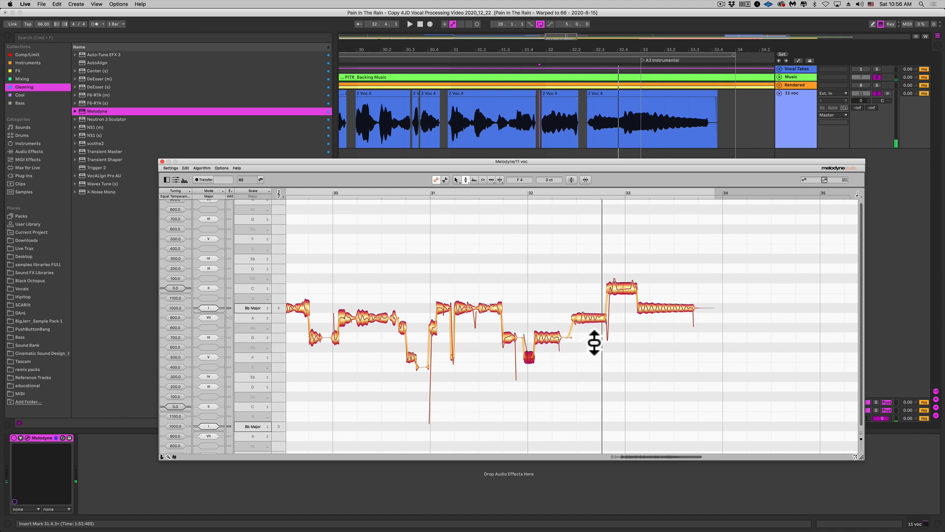
key(space)
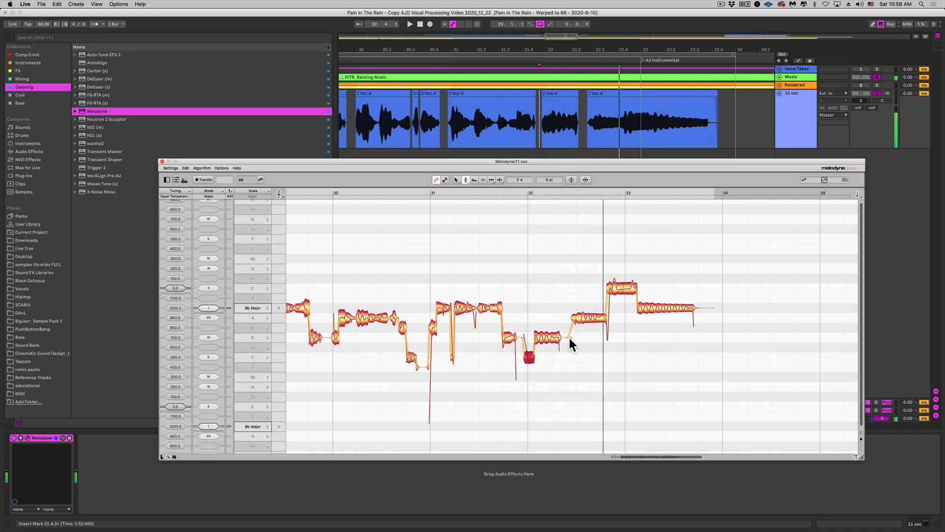
click(568, 339)
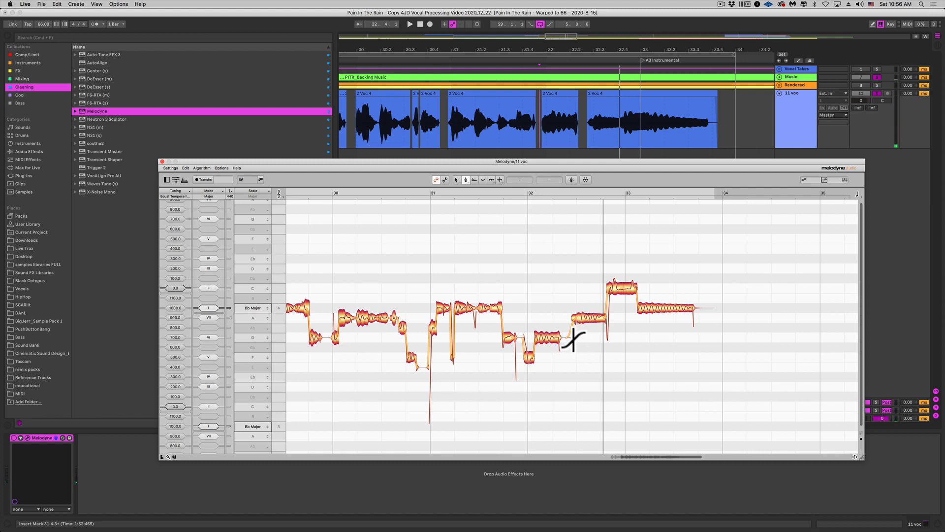
click(571, 336)
key(space)
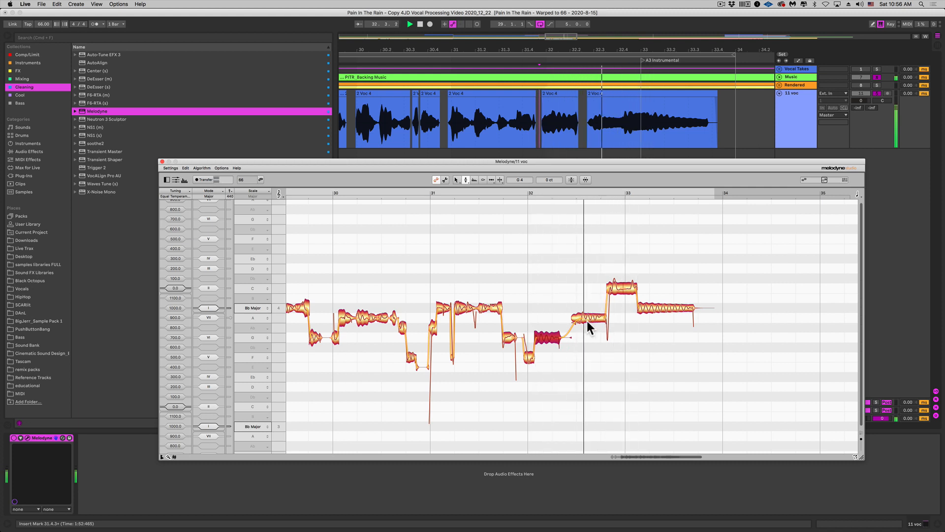
Step: Adjust the pitch transition after the high C at bar 33 and close the Melodyne editor
click(639, 295)
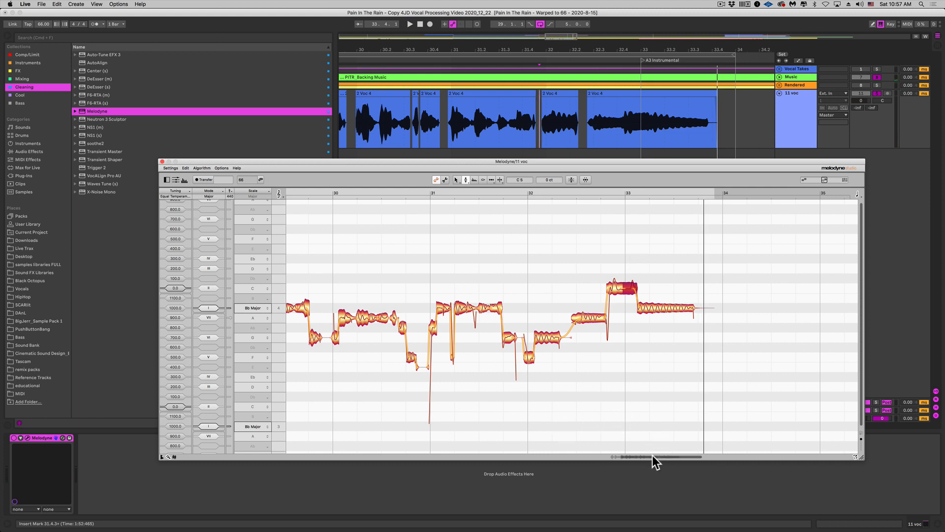
drag(652, 455, 632, 460)
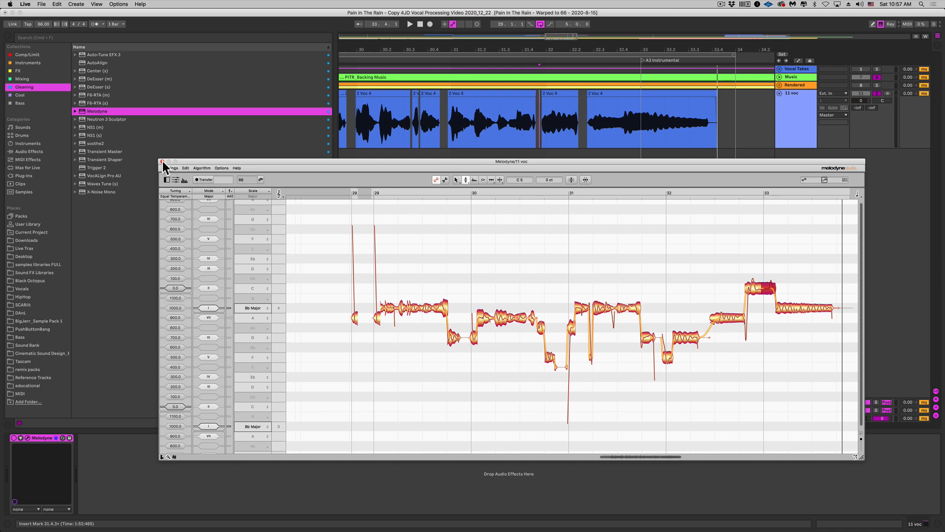
click(162, 161)
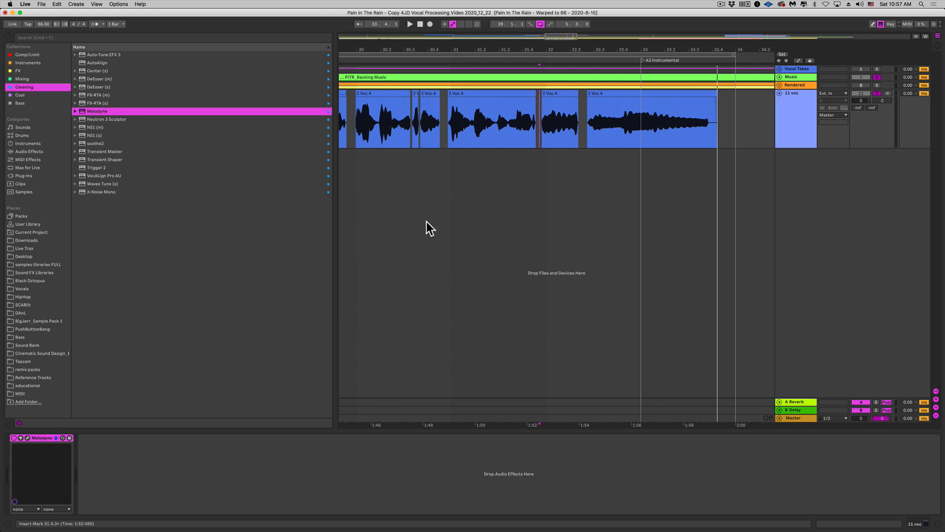
Step: Freeze the 11 voc track and insert a new audio track below it
drag(490, 51, 564, 29)
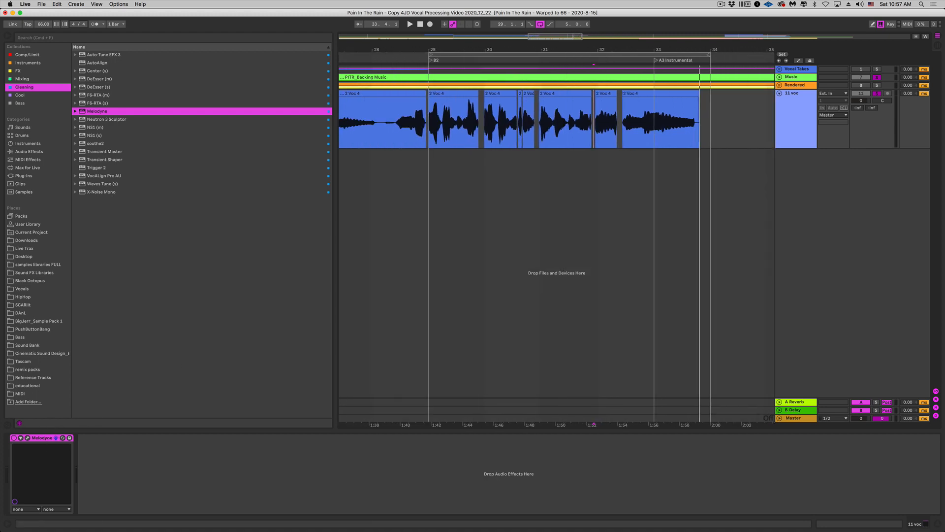
right_click(799, 117)
click(819, 169)
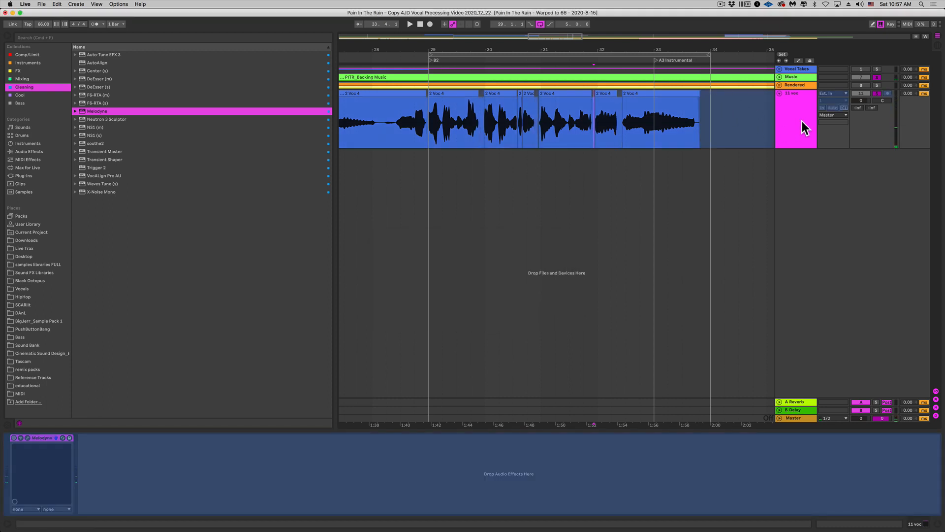
key(super+t)
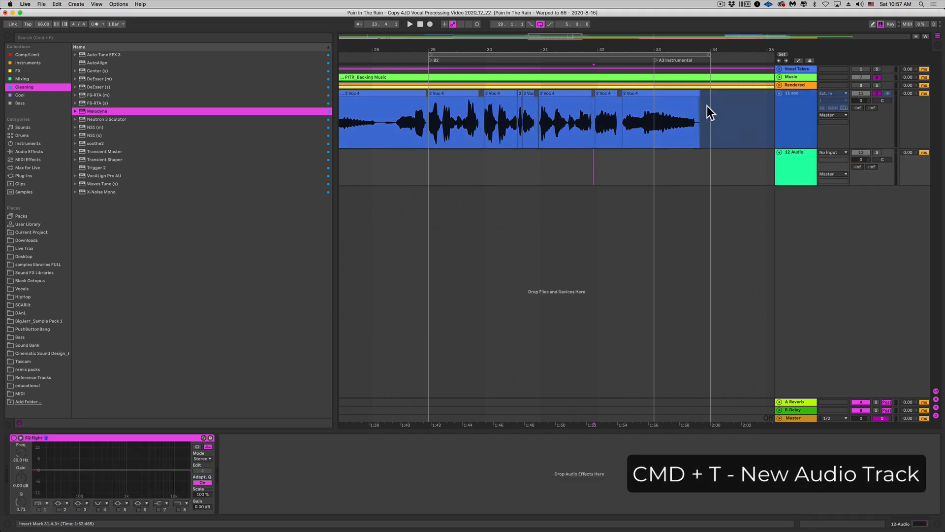
Step: Copy the frozen B2 clips from 29.1.1 to 34.1.1 onto the new audio track at the same position
click(709, 108)
drag(690, 107, 433, 104)
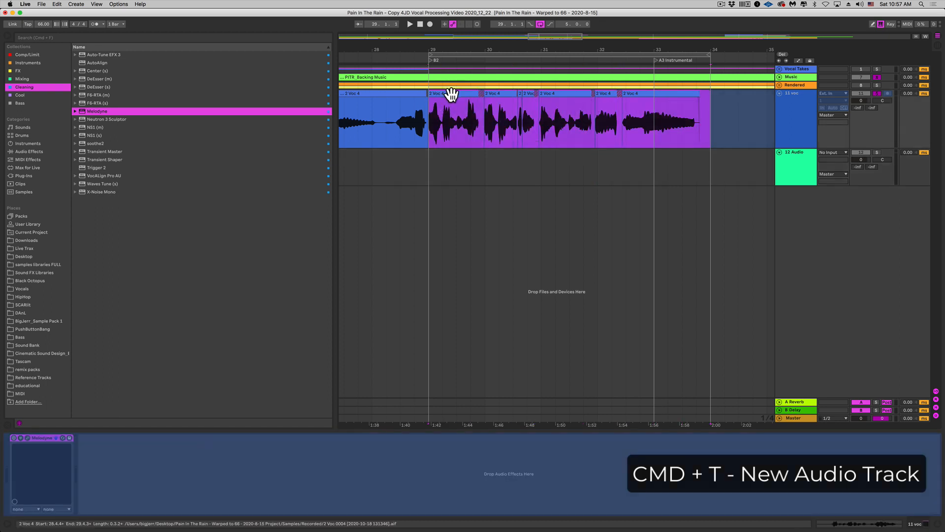
drag(451, 94, 447, 150)
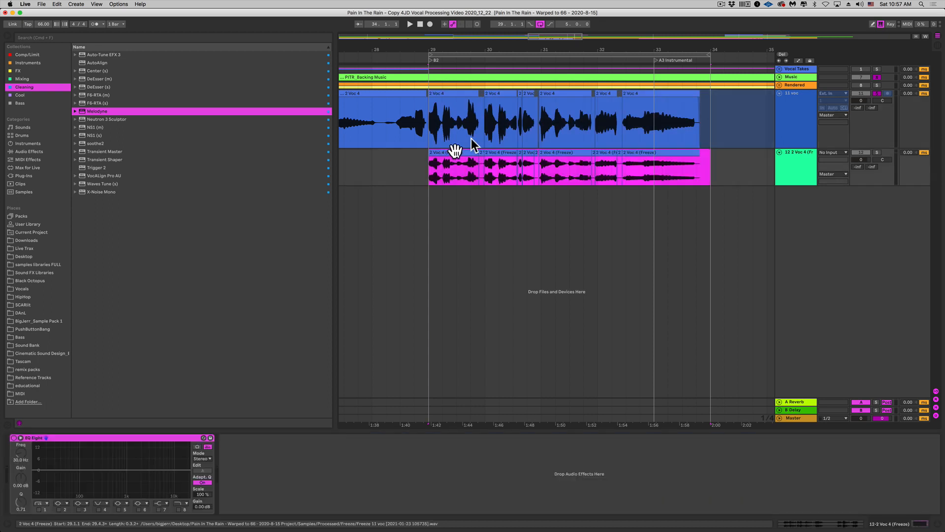
Step: Unsolo, deactivate and collapse the 11 voc track, and consolidate the copied B2 clips into a single clip
drag(508, 55, 508, 84)
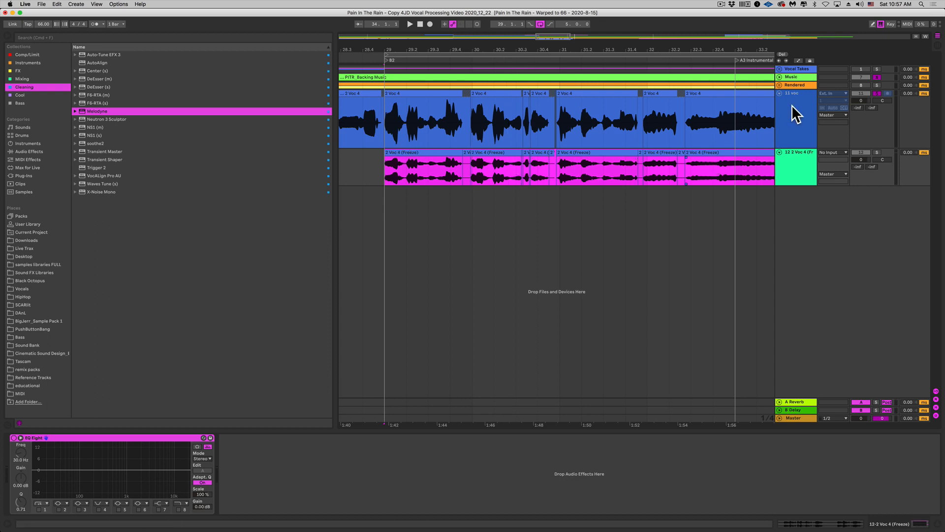
click(877, 93)
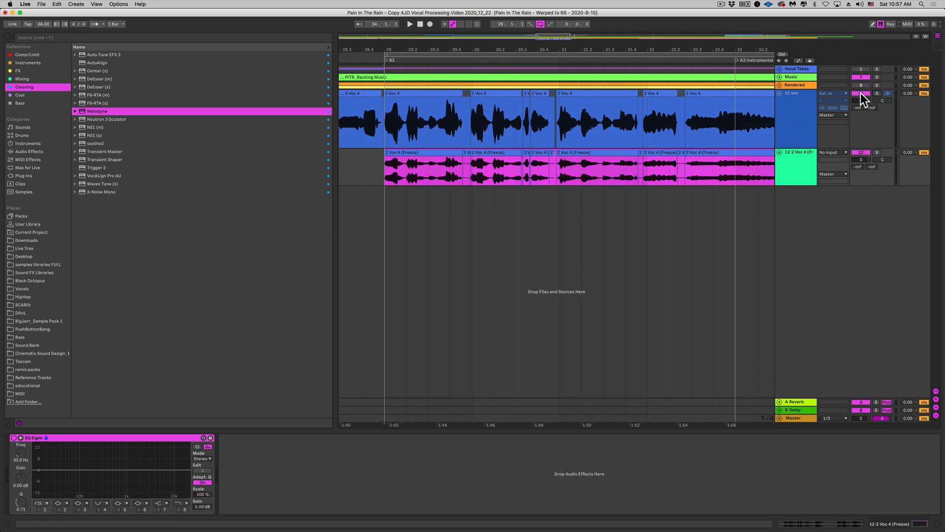
click(780, 93)
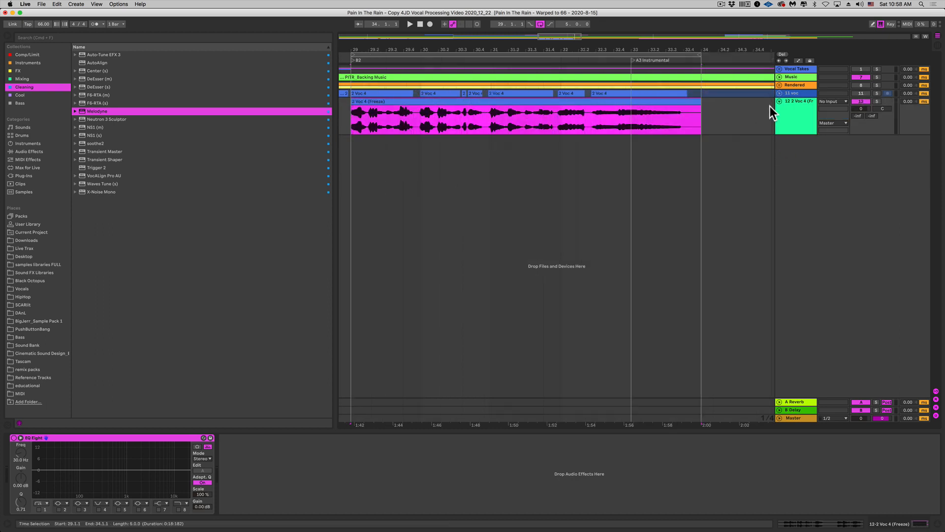
Step: Play the B2 section with the backing music, expanding the Music track and setting its volume to 3.3 dB
key(space)
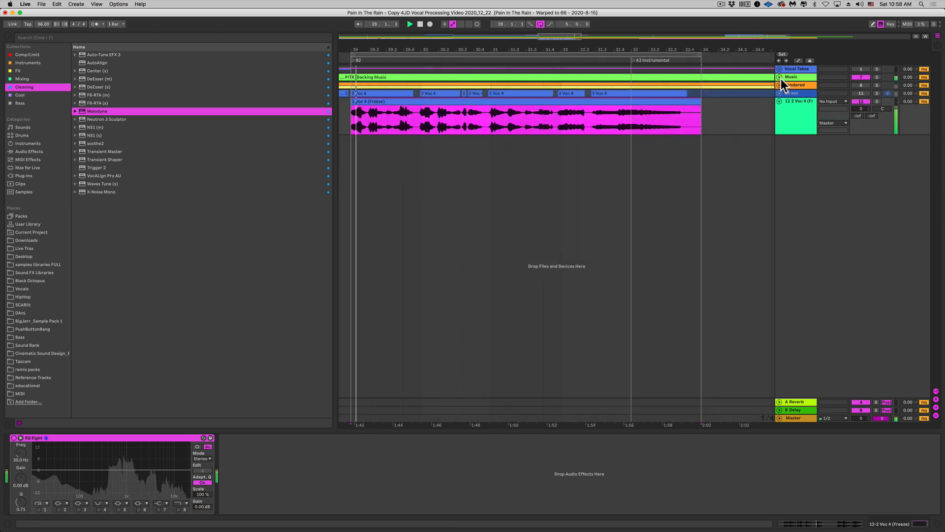
click(779, 78)
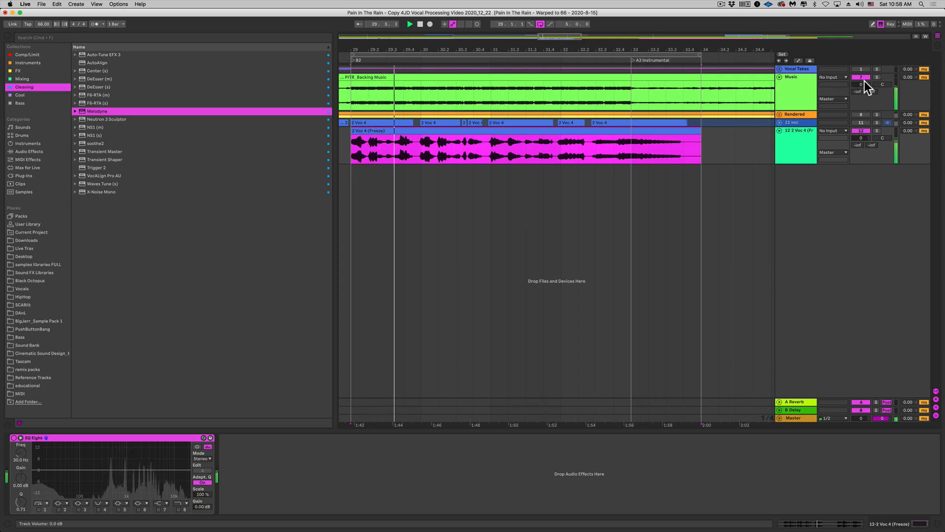
drag(862, 84, 862, 74)
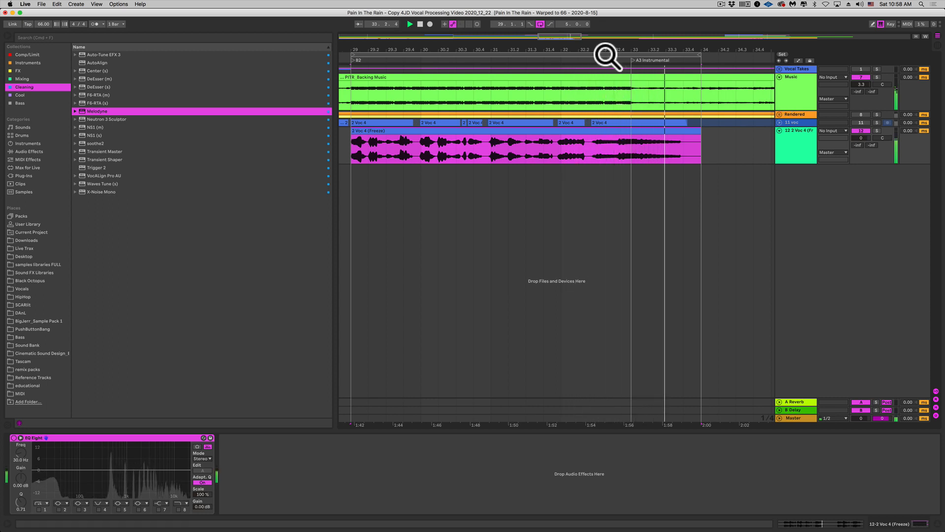
key(space)
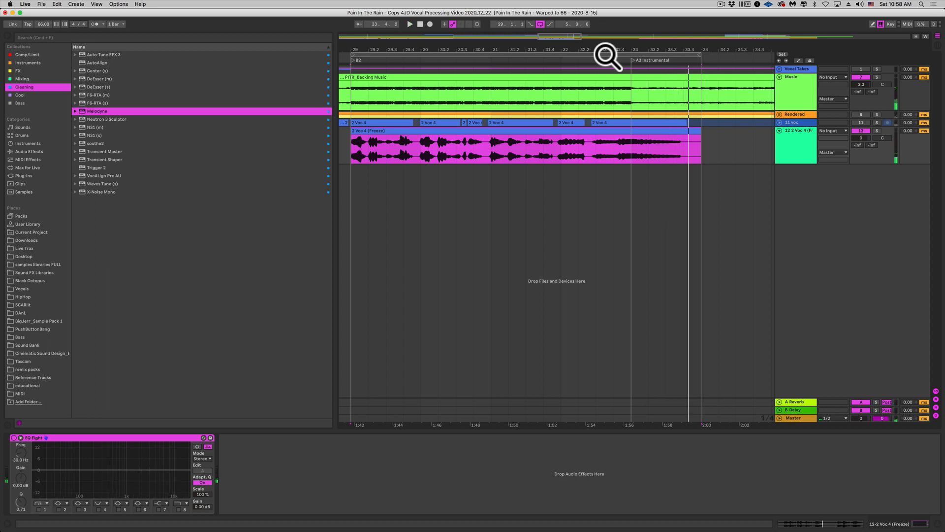